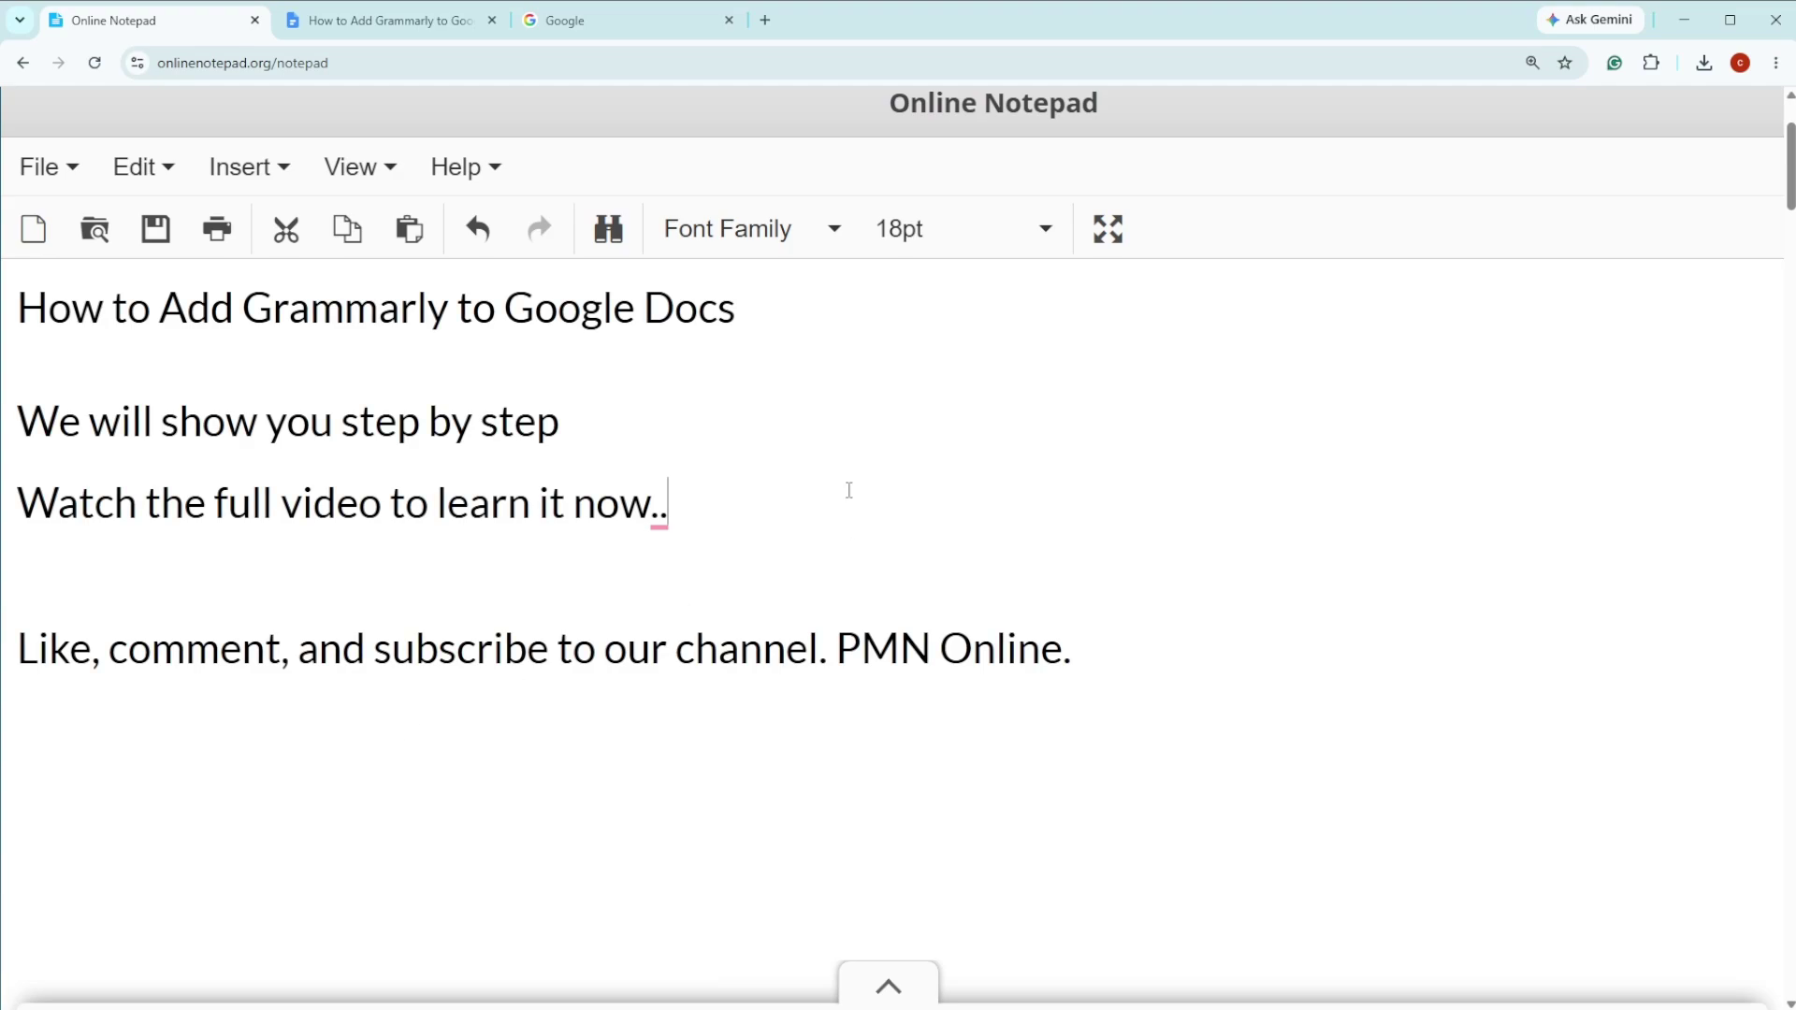
{"action": "left_click", "coordinate": [655, 517]}
{"action": "left_click", "coordinate": [817, 438]}
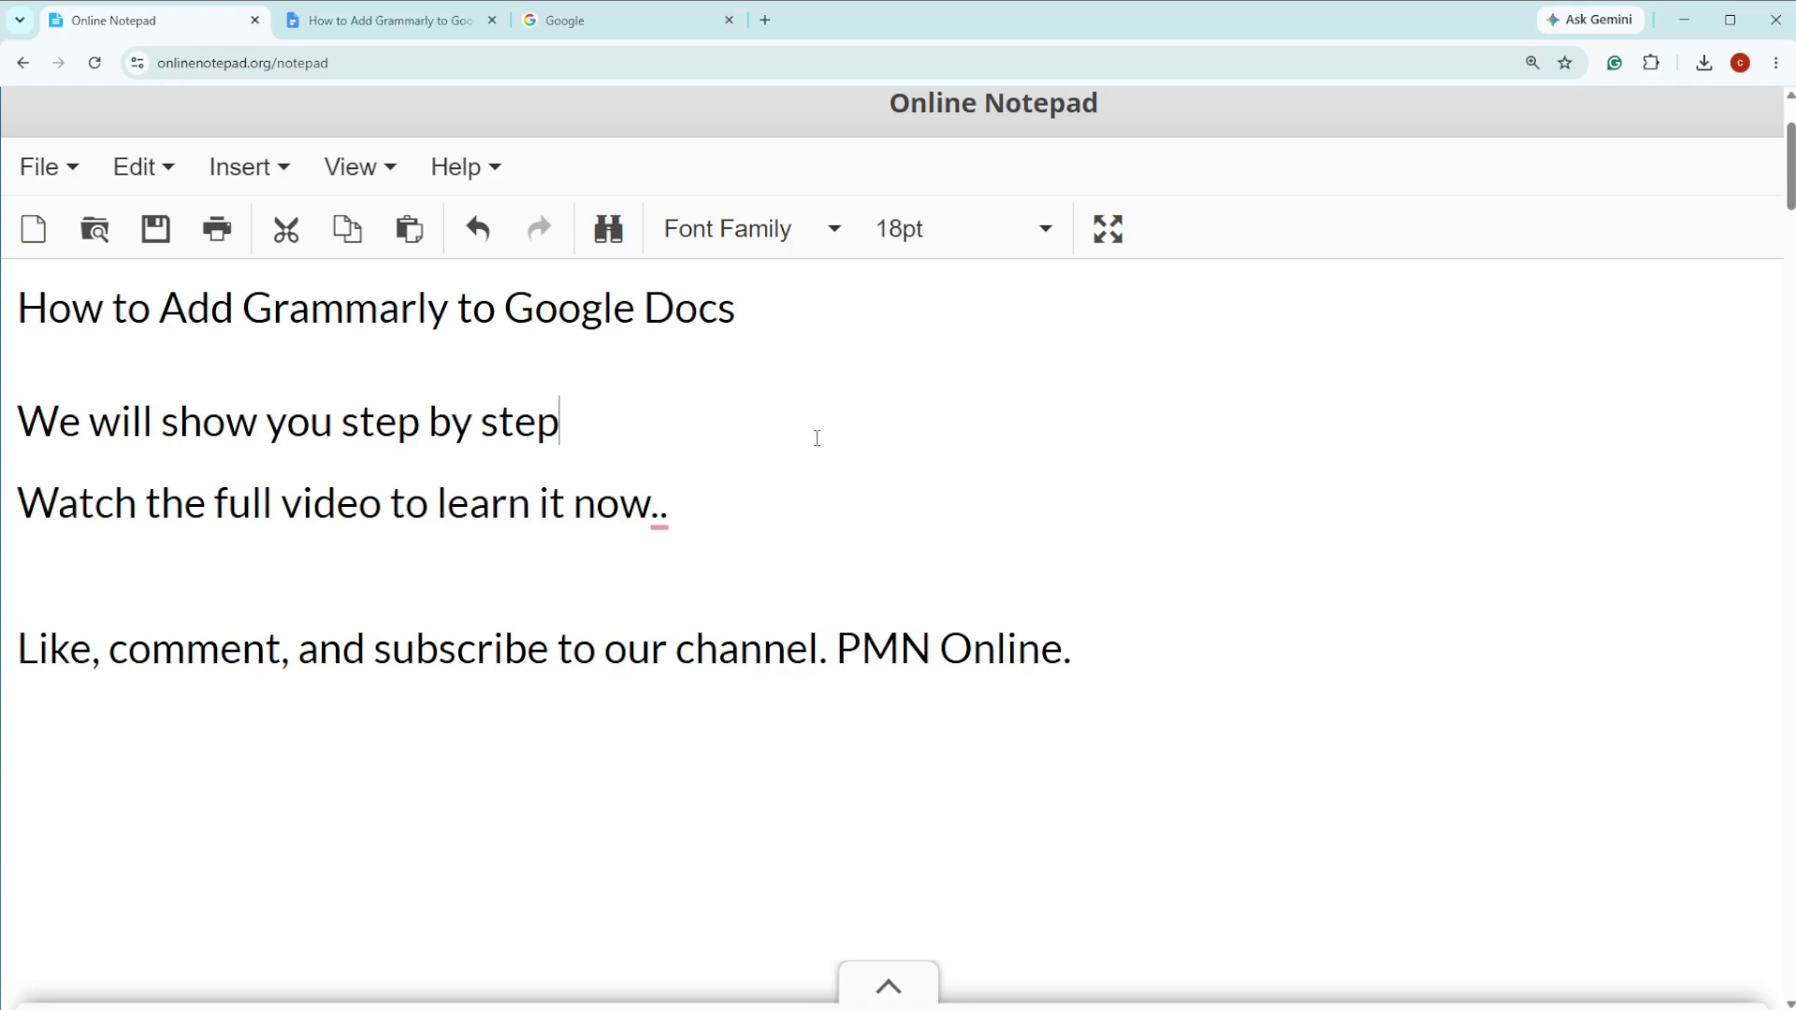
{"action": "left_click", "coordinate": [671, 519]}
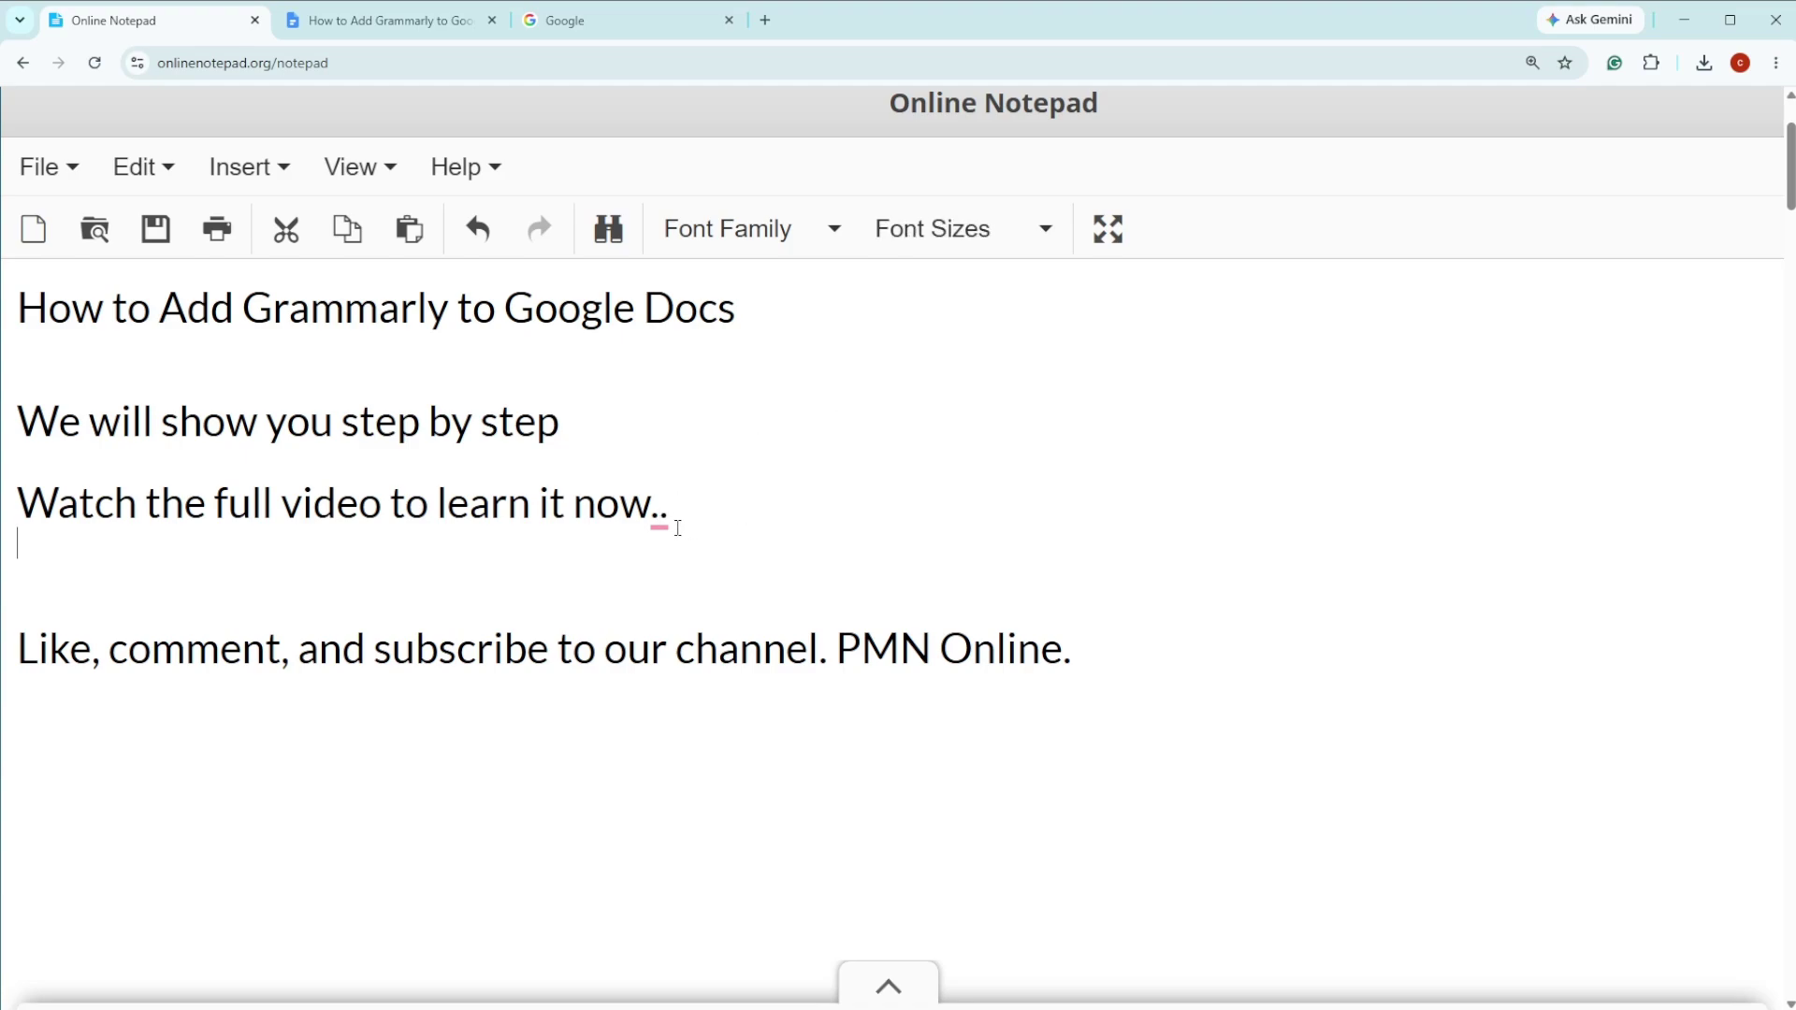
{"action": "left_click", "coordinate": [717, 475]}
{"action": "left_click_drag", "start_coordinate": [42, 304], "coordinate": [790, 381]}
{"action": "left_click", "coordinate": [789, 381]}
Search Google for "grammarly extension" and open Grammarly's Chrome Web Store listing from the results.
{"action": "left_click", "coordinate": [580, 29]}
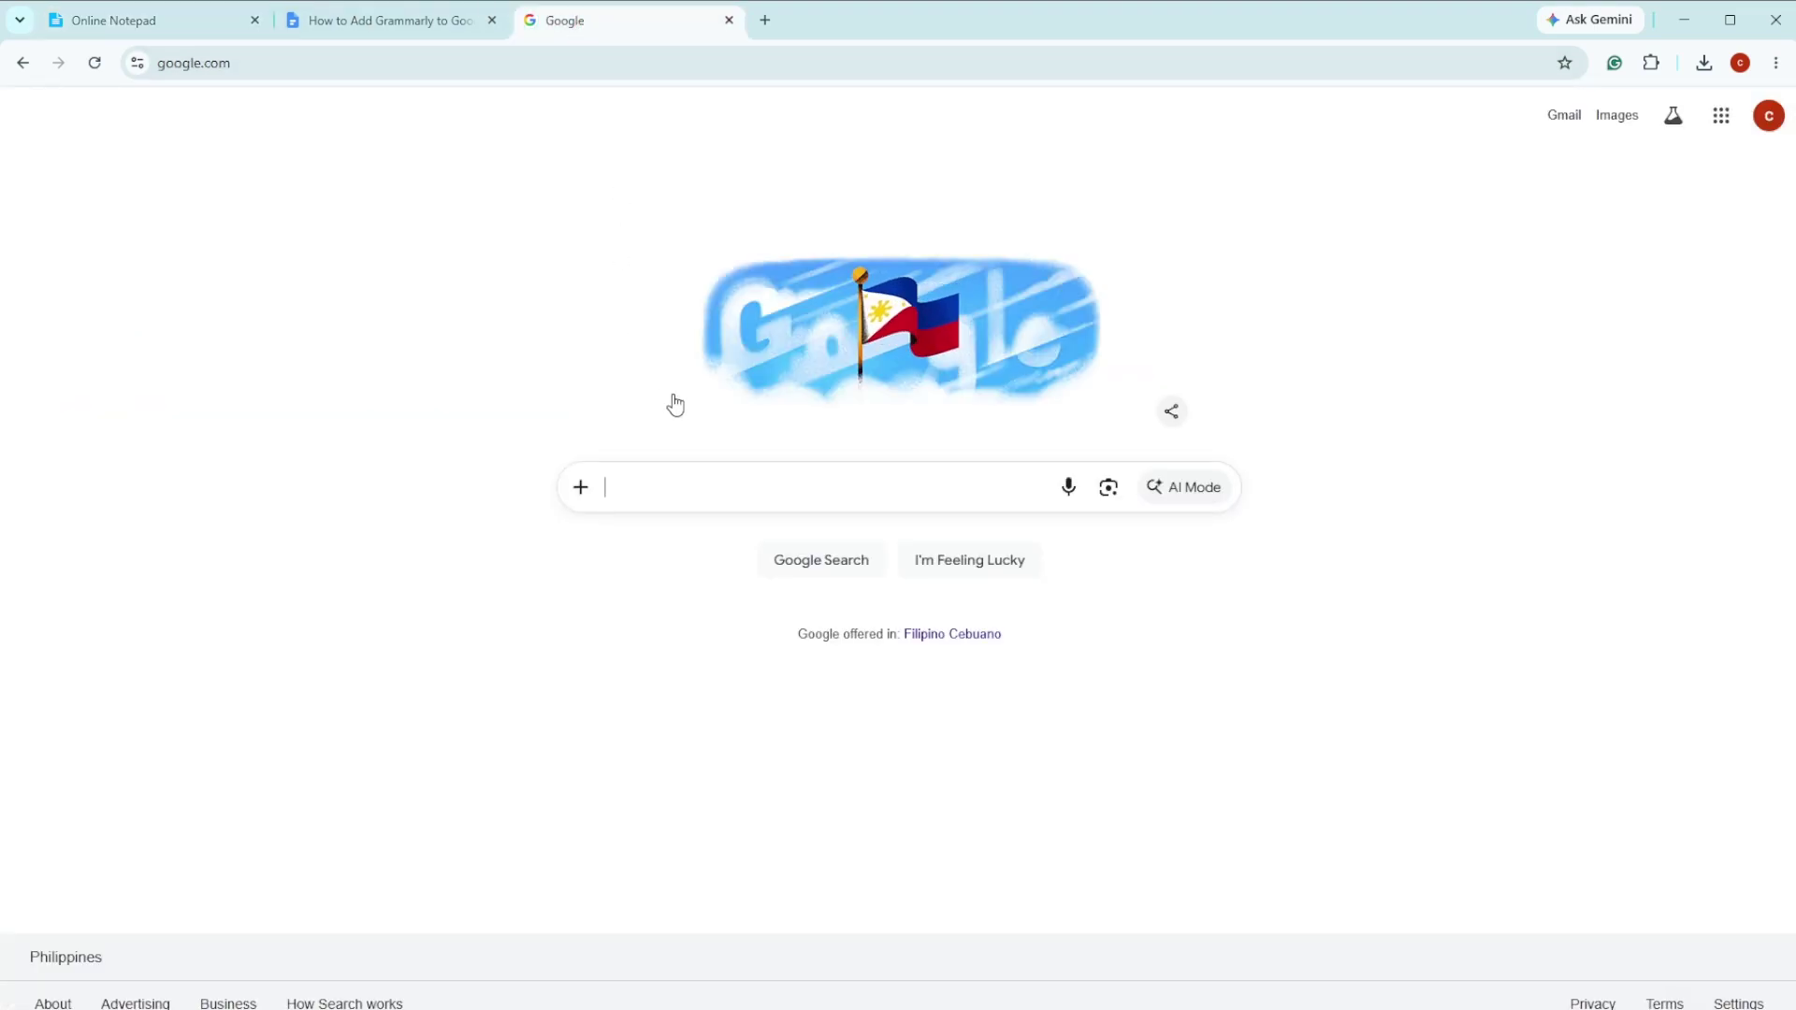
{"action": "left_click", "coordinate": [674, 478]}
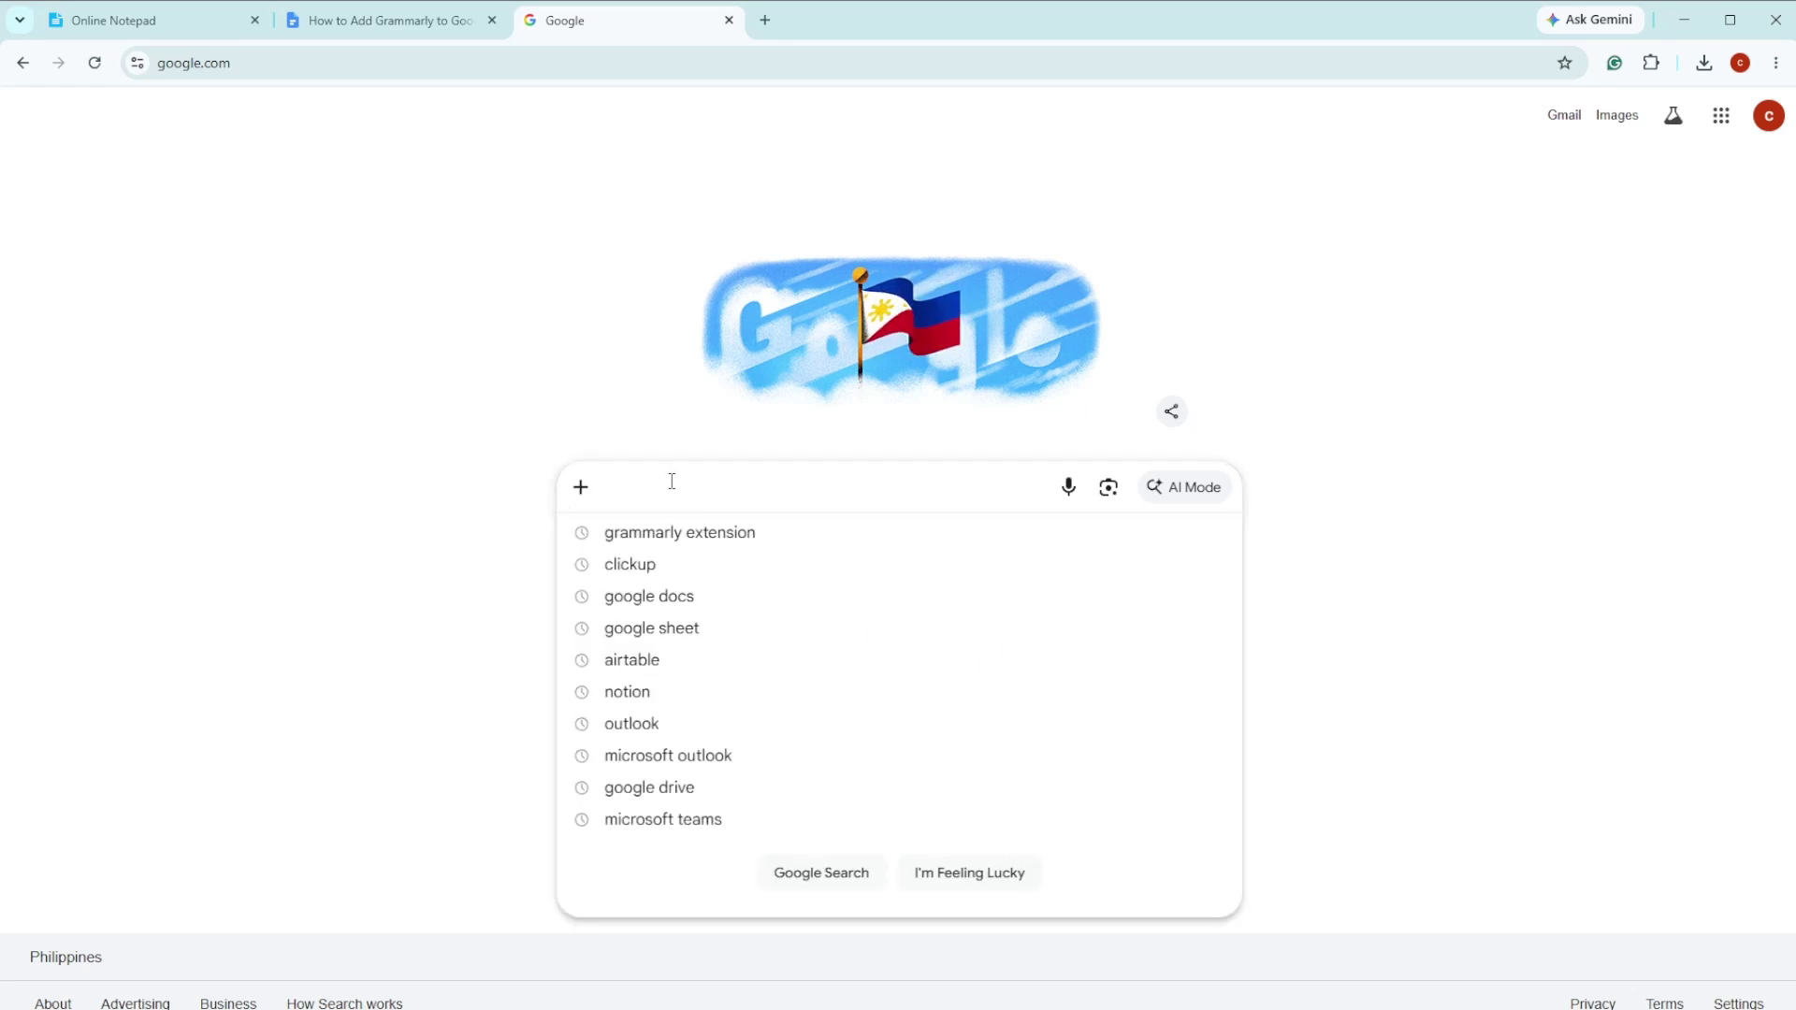
{"action": "type", "text": "gram"}
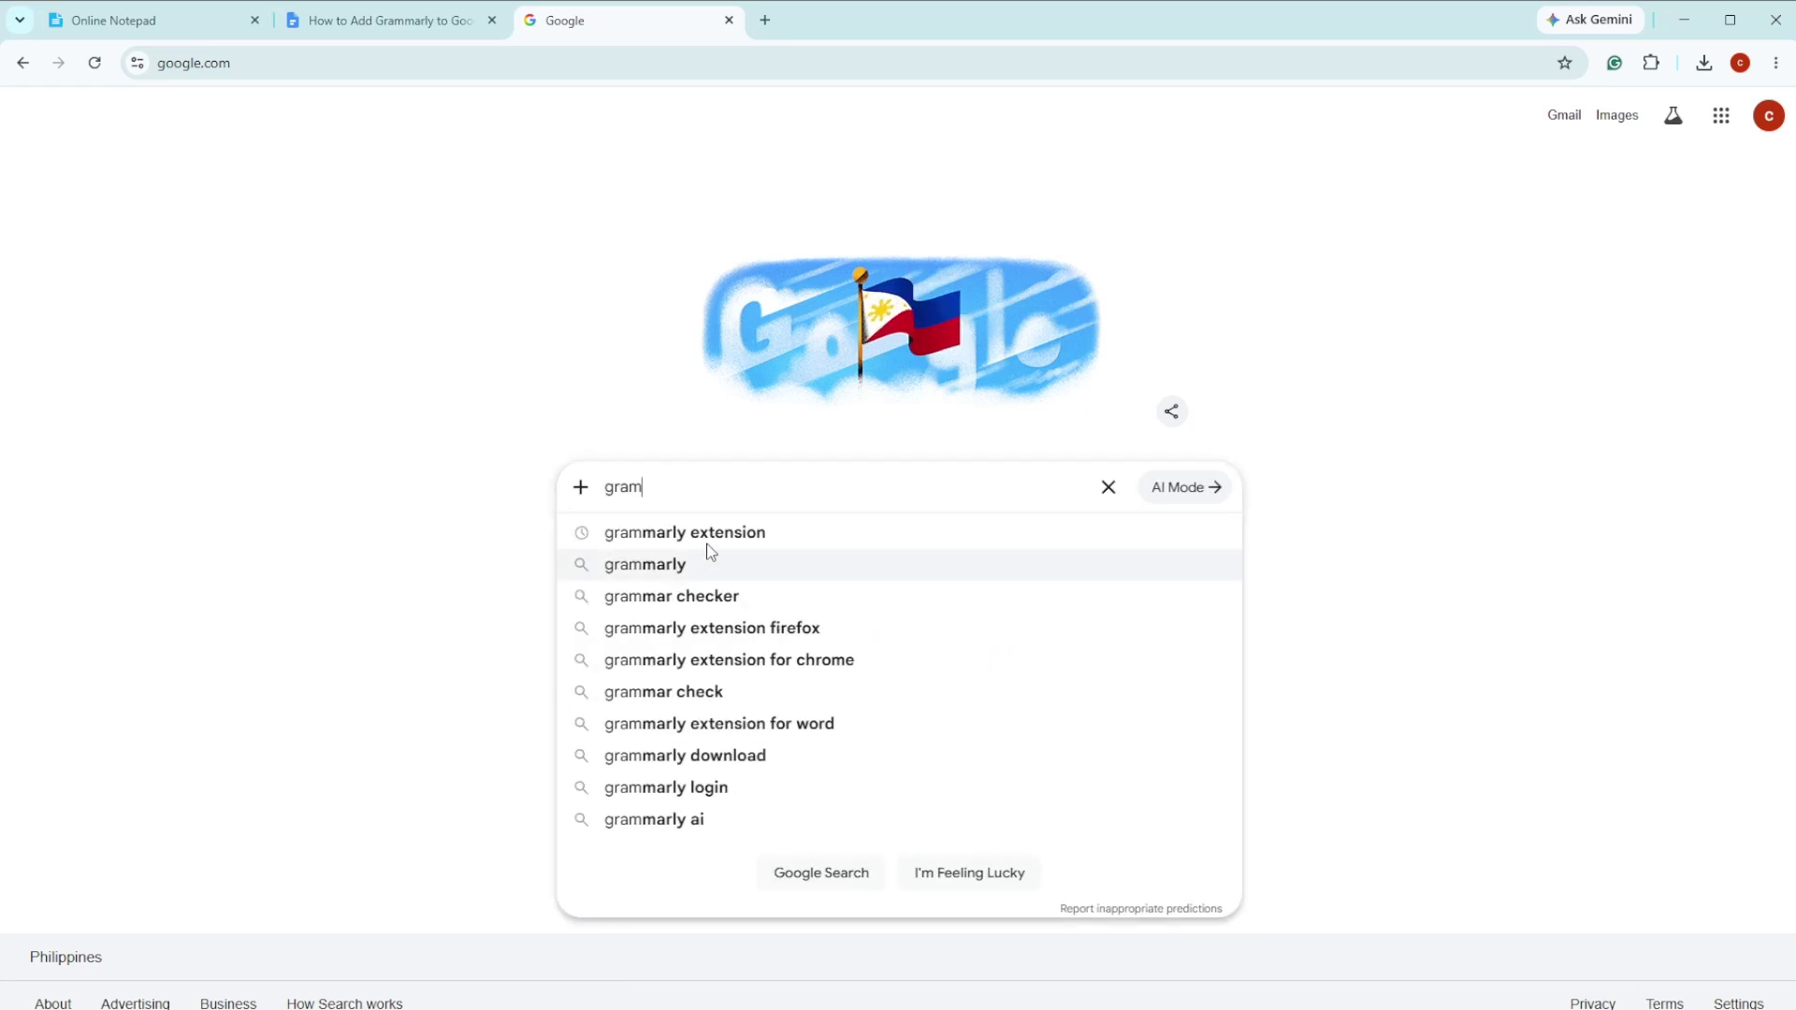
{"action": "left_click", "coordinate": [720, 539]}
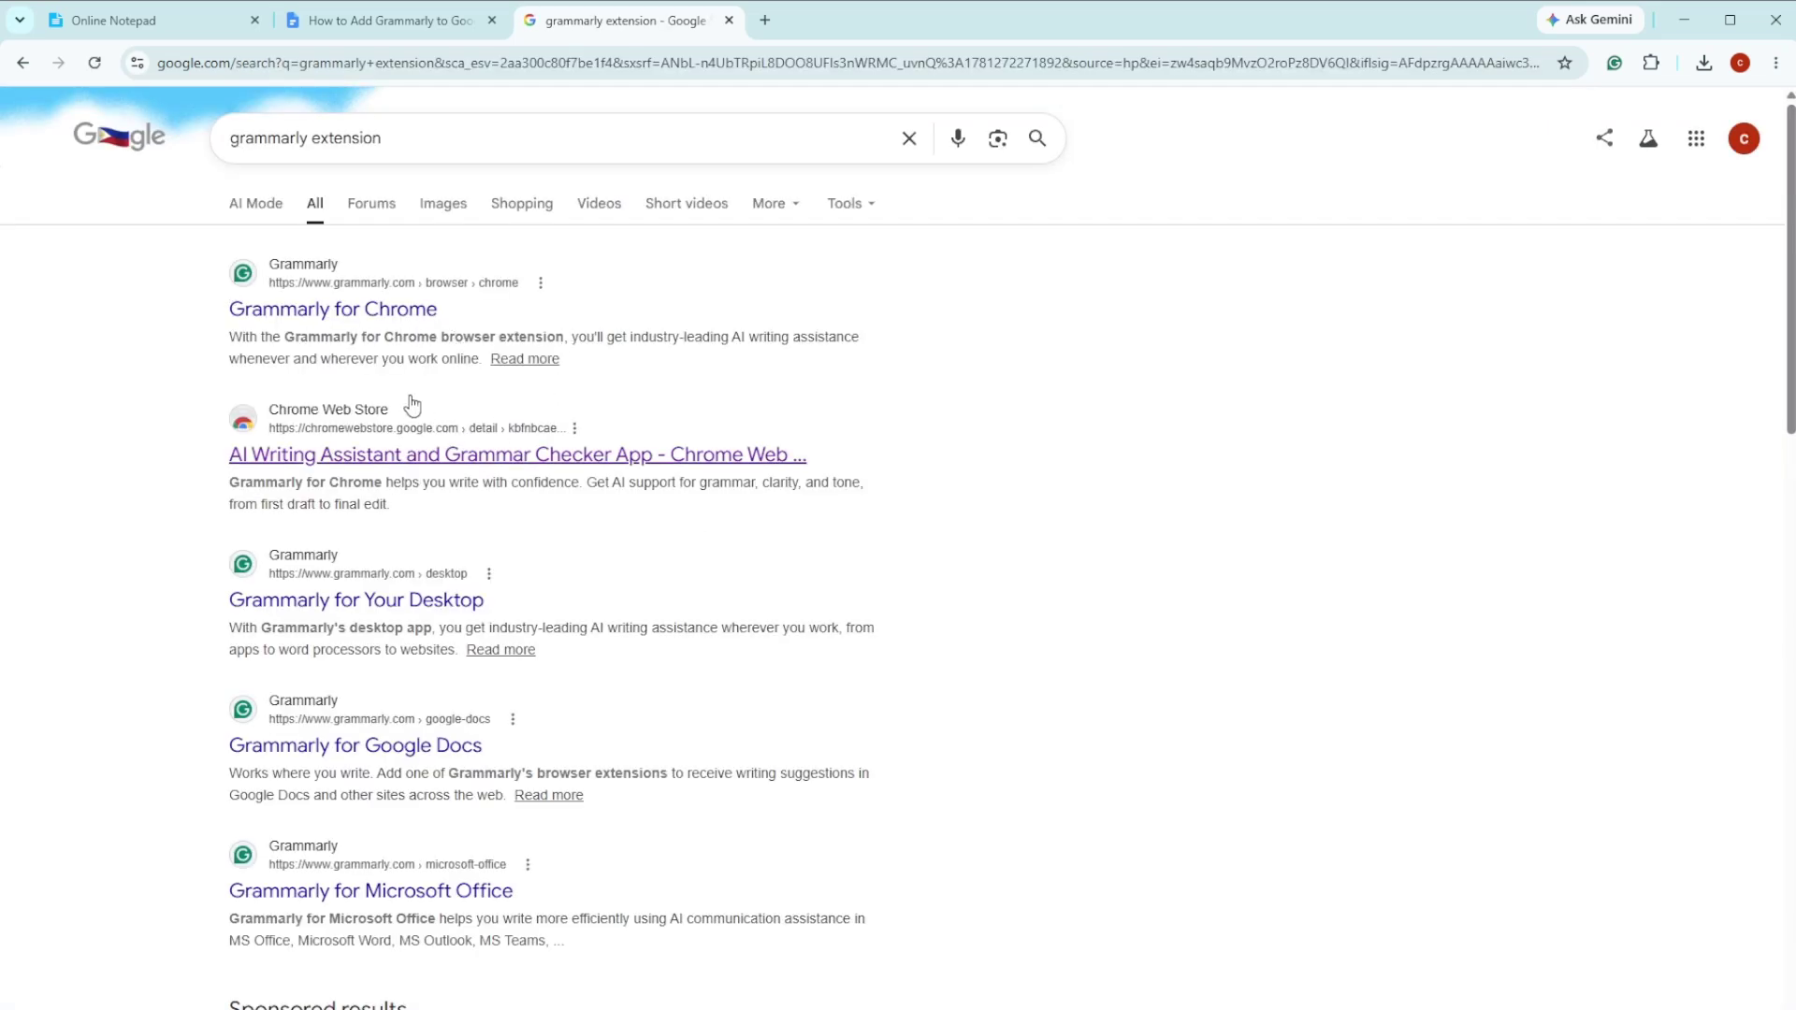
{"action": "left_click", "coordinate": [559, 459]}
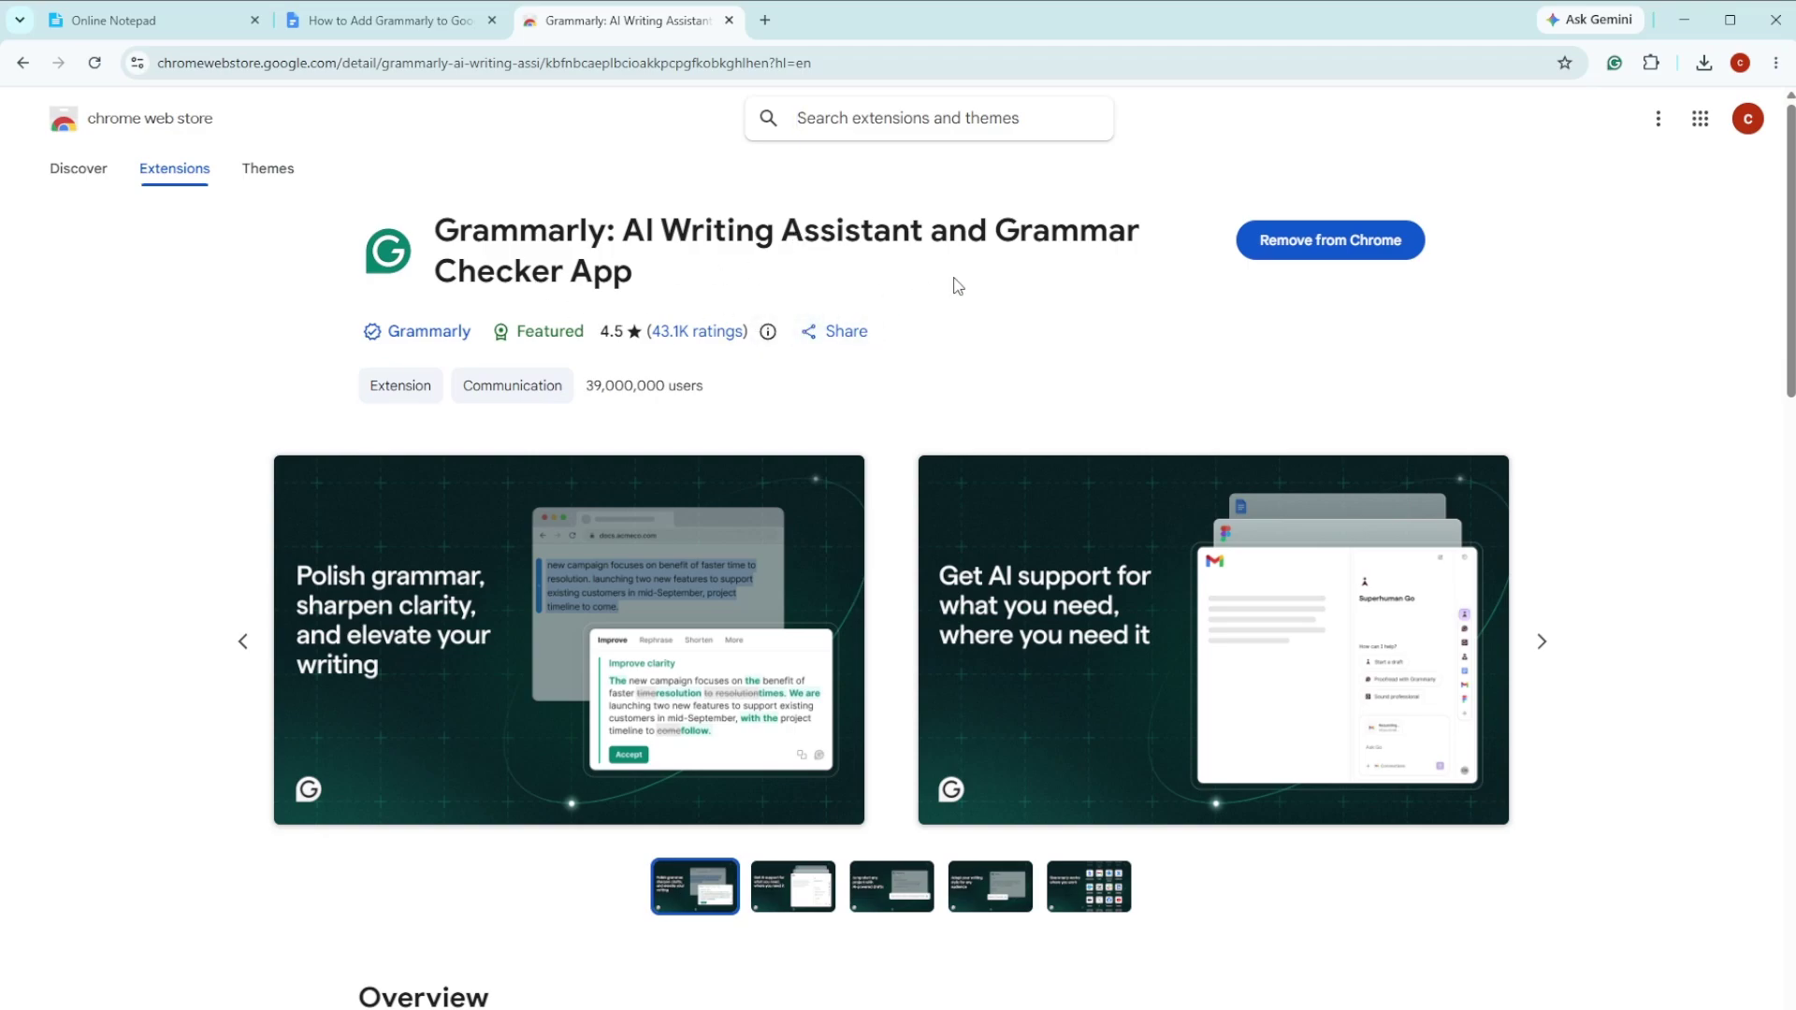
Review the Grammarly extension's listing in the Chrome Web Store.
{"action": "scroll", "coordinate": [946, 305], "scroll_direction": "down", "scroll_amount": 3}
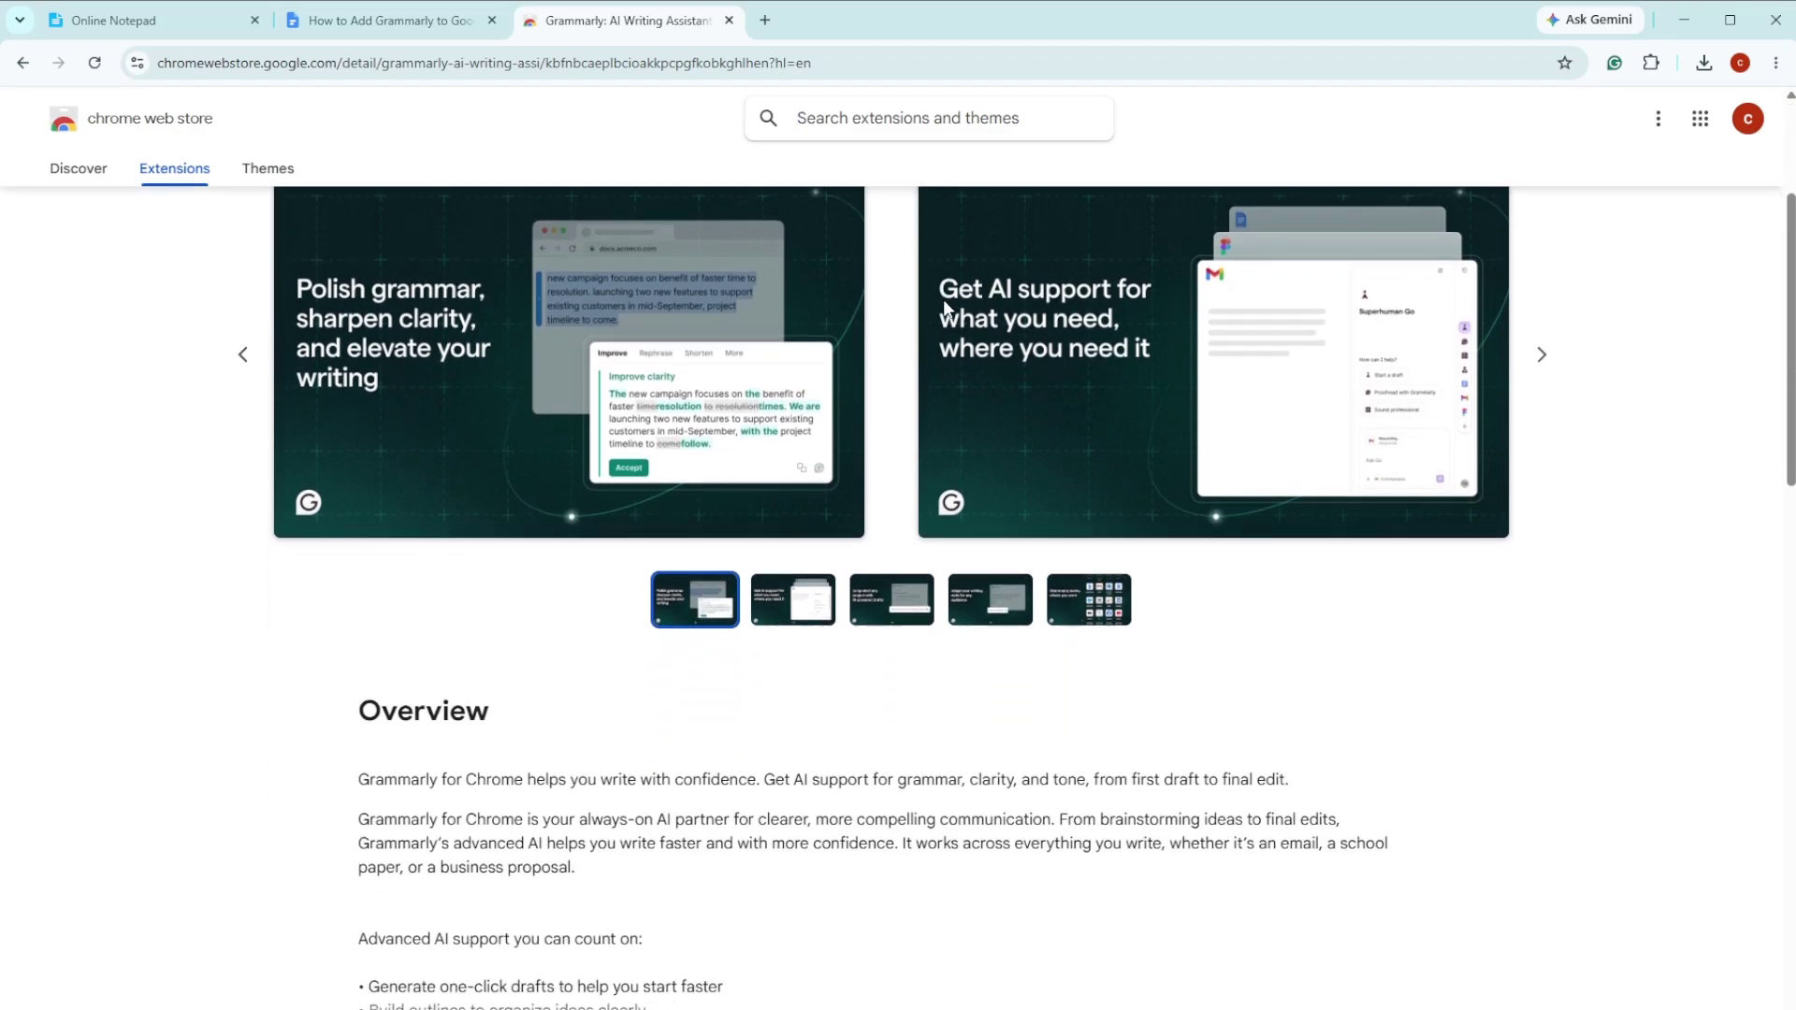
{"action": "scroll", "coordinate": [946, 304], "scroll_direction": "up", "scroll_amount": 3}
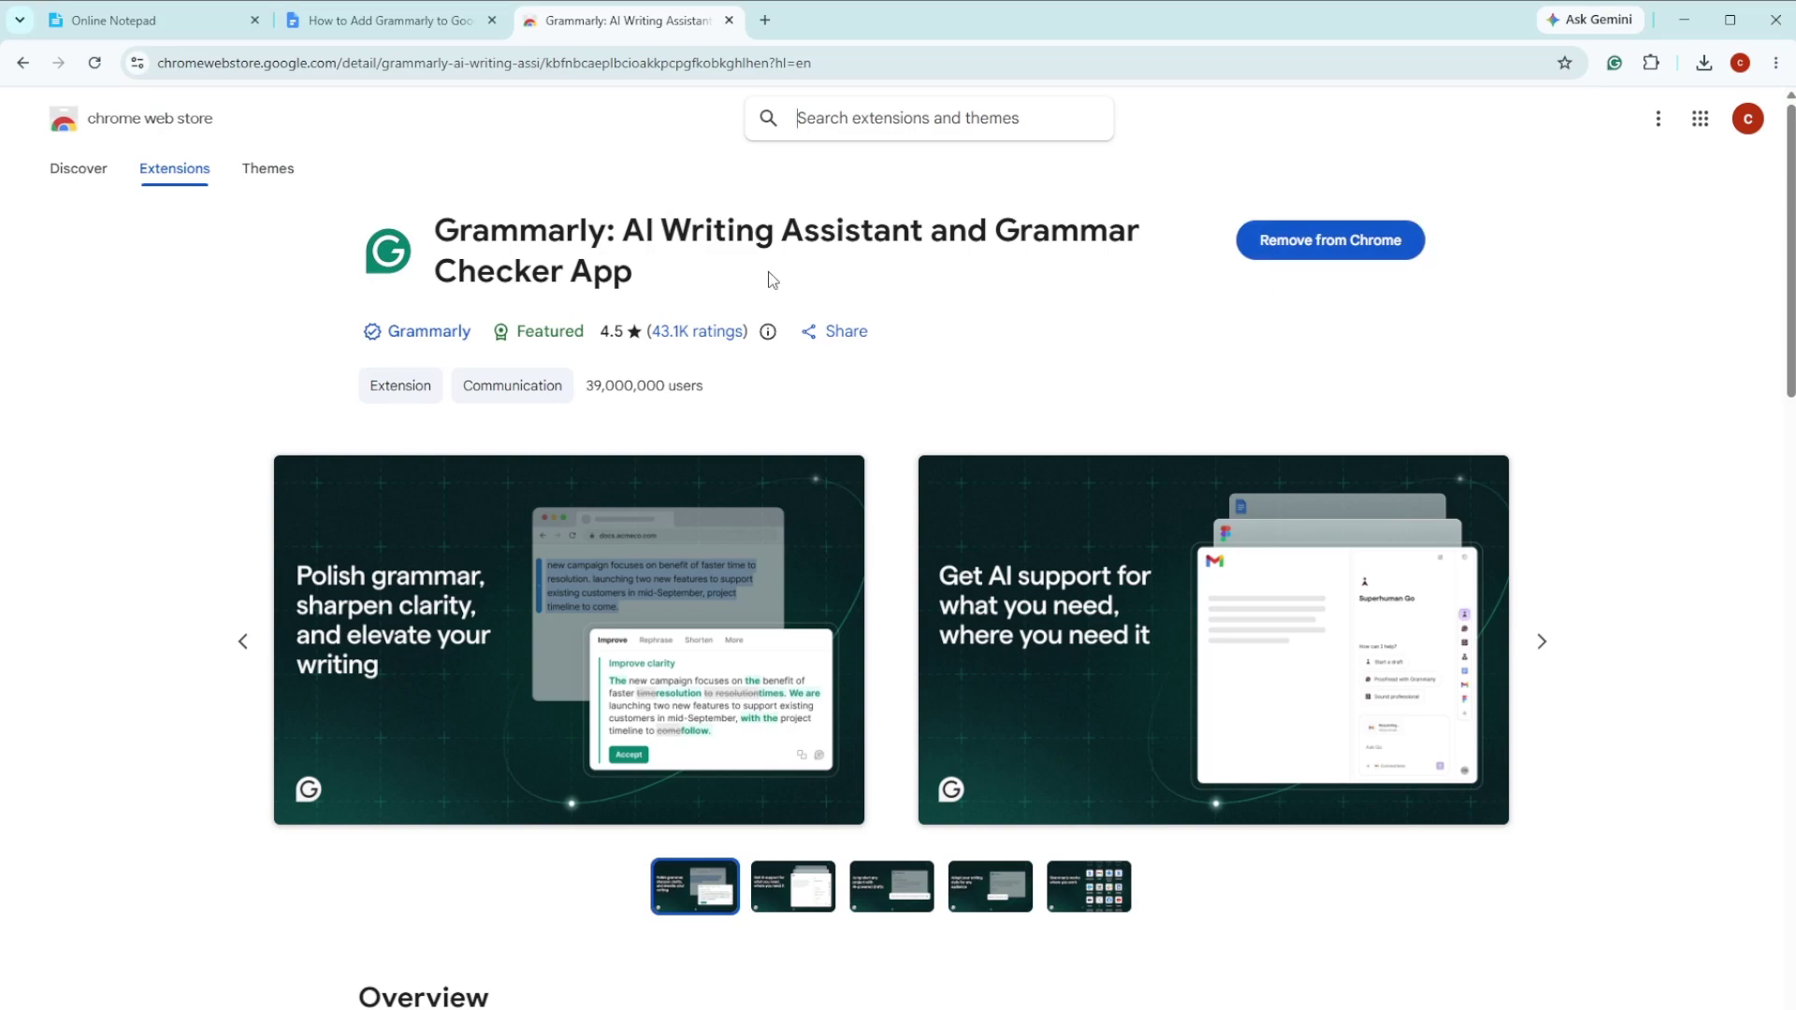
{"action": "scroll", "coordinate": [1214, 269], "scroll_direction": "down", "scroll_amount": 1}
{"action": "scroll", "coordinate": [1219, 273], "scroll_direction": "up", "scroll_amount": 1}
{"action": "left_click", "coordinate": [1701, 67]}
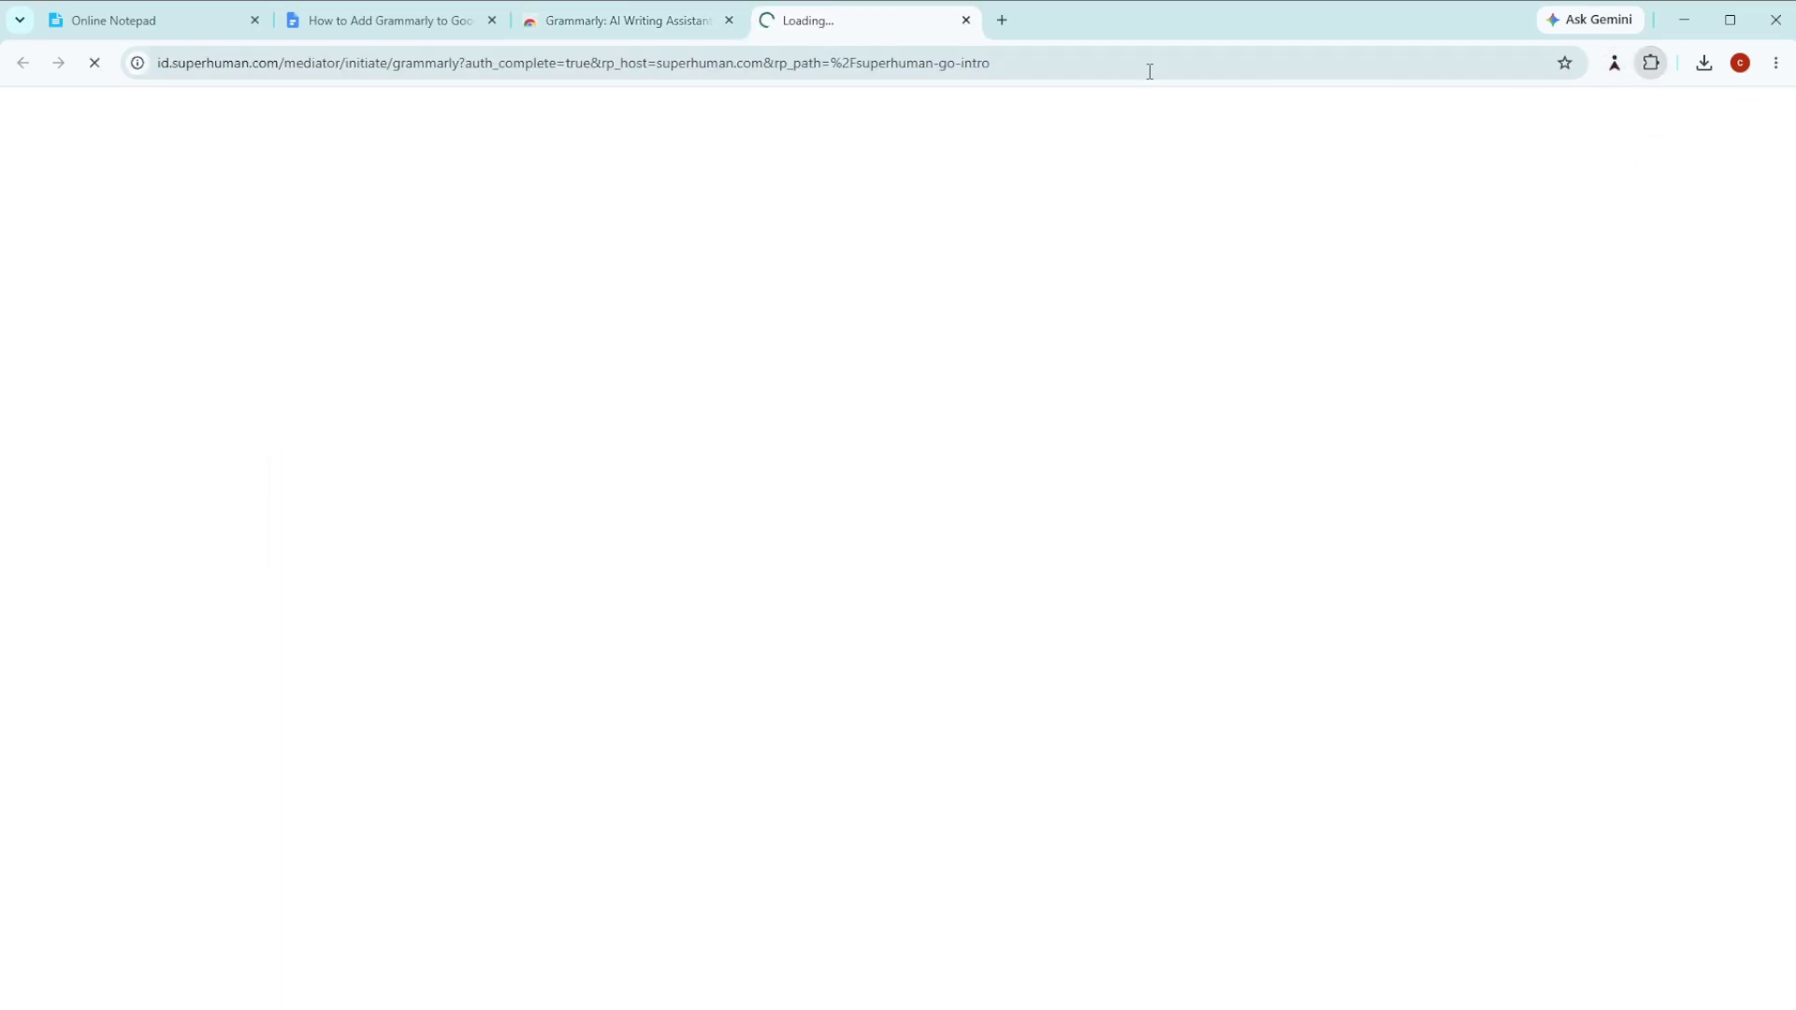
{"action": "left_click", "coordinate": [689, 19]}
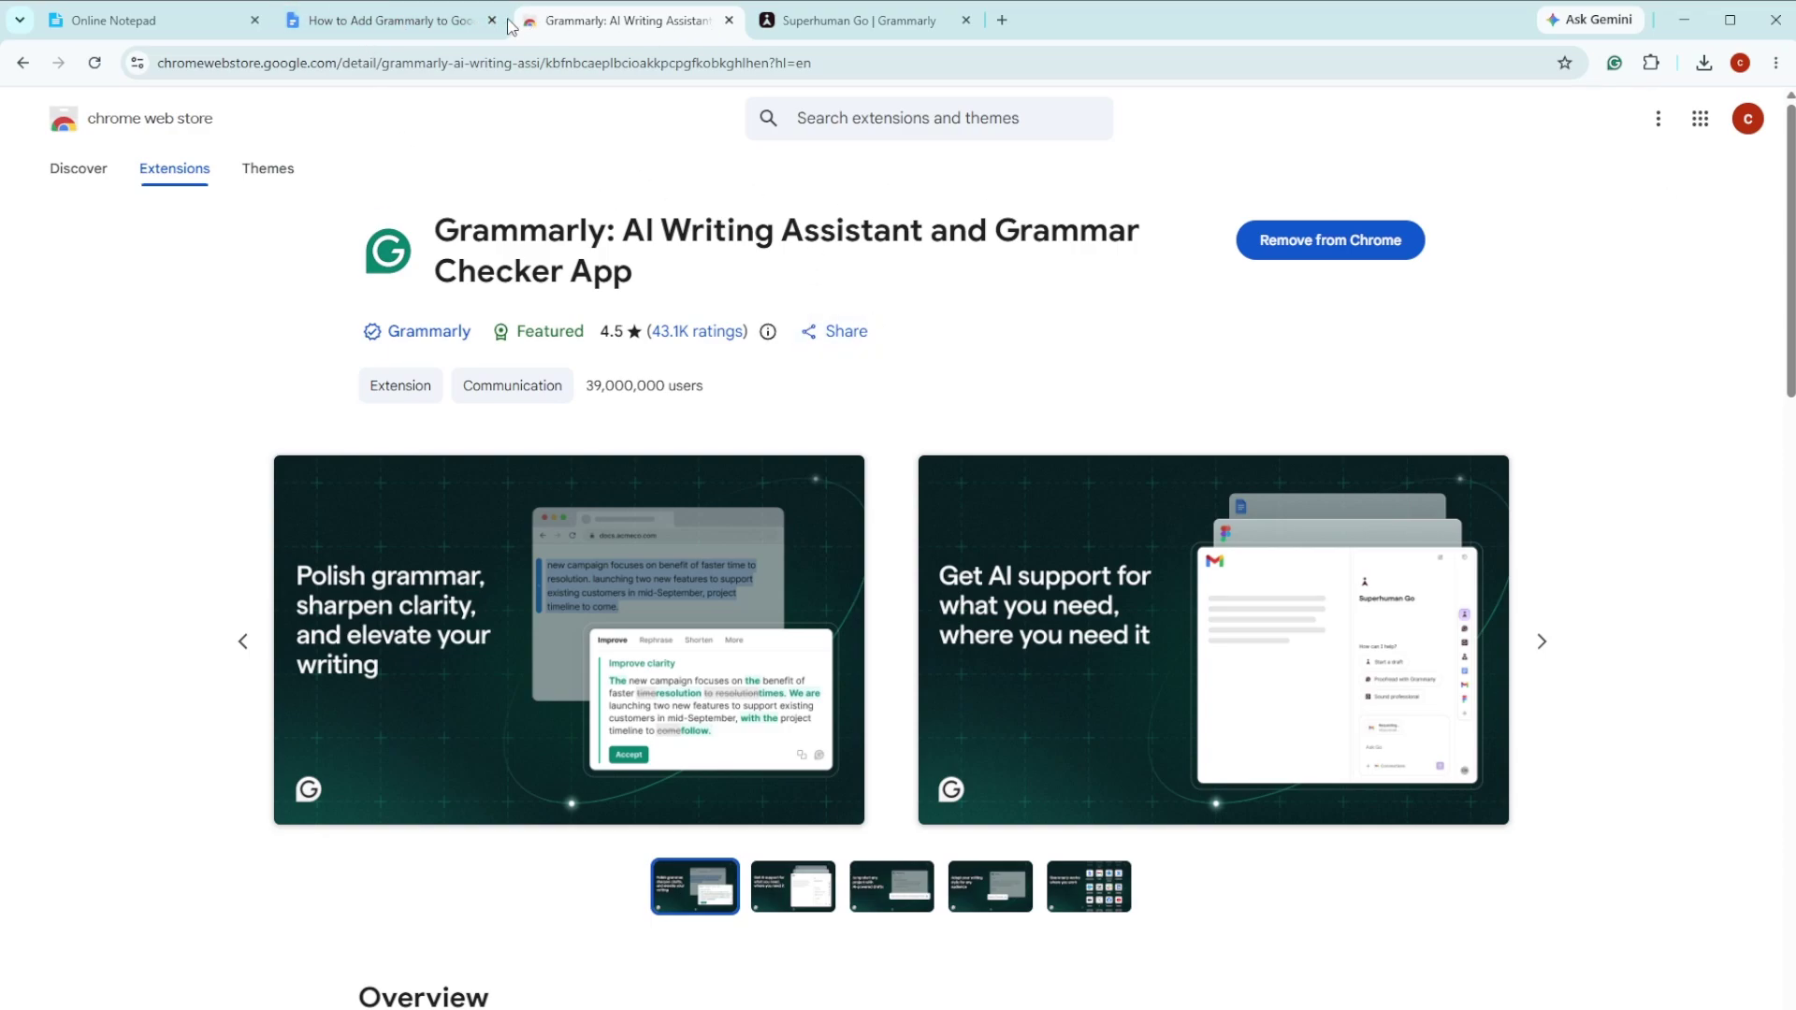
Switch to the Google Docs document "How to Add Grammarly to Google Docs" and reload the page.
{"action": "left_click", "coordinate": [419, 30]}
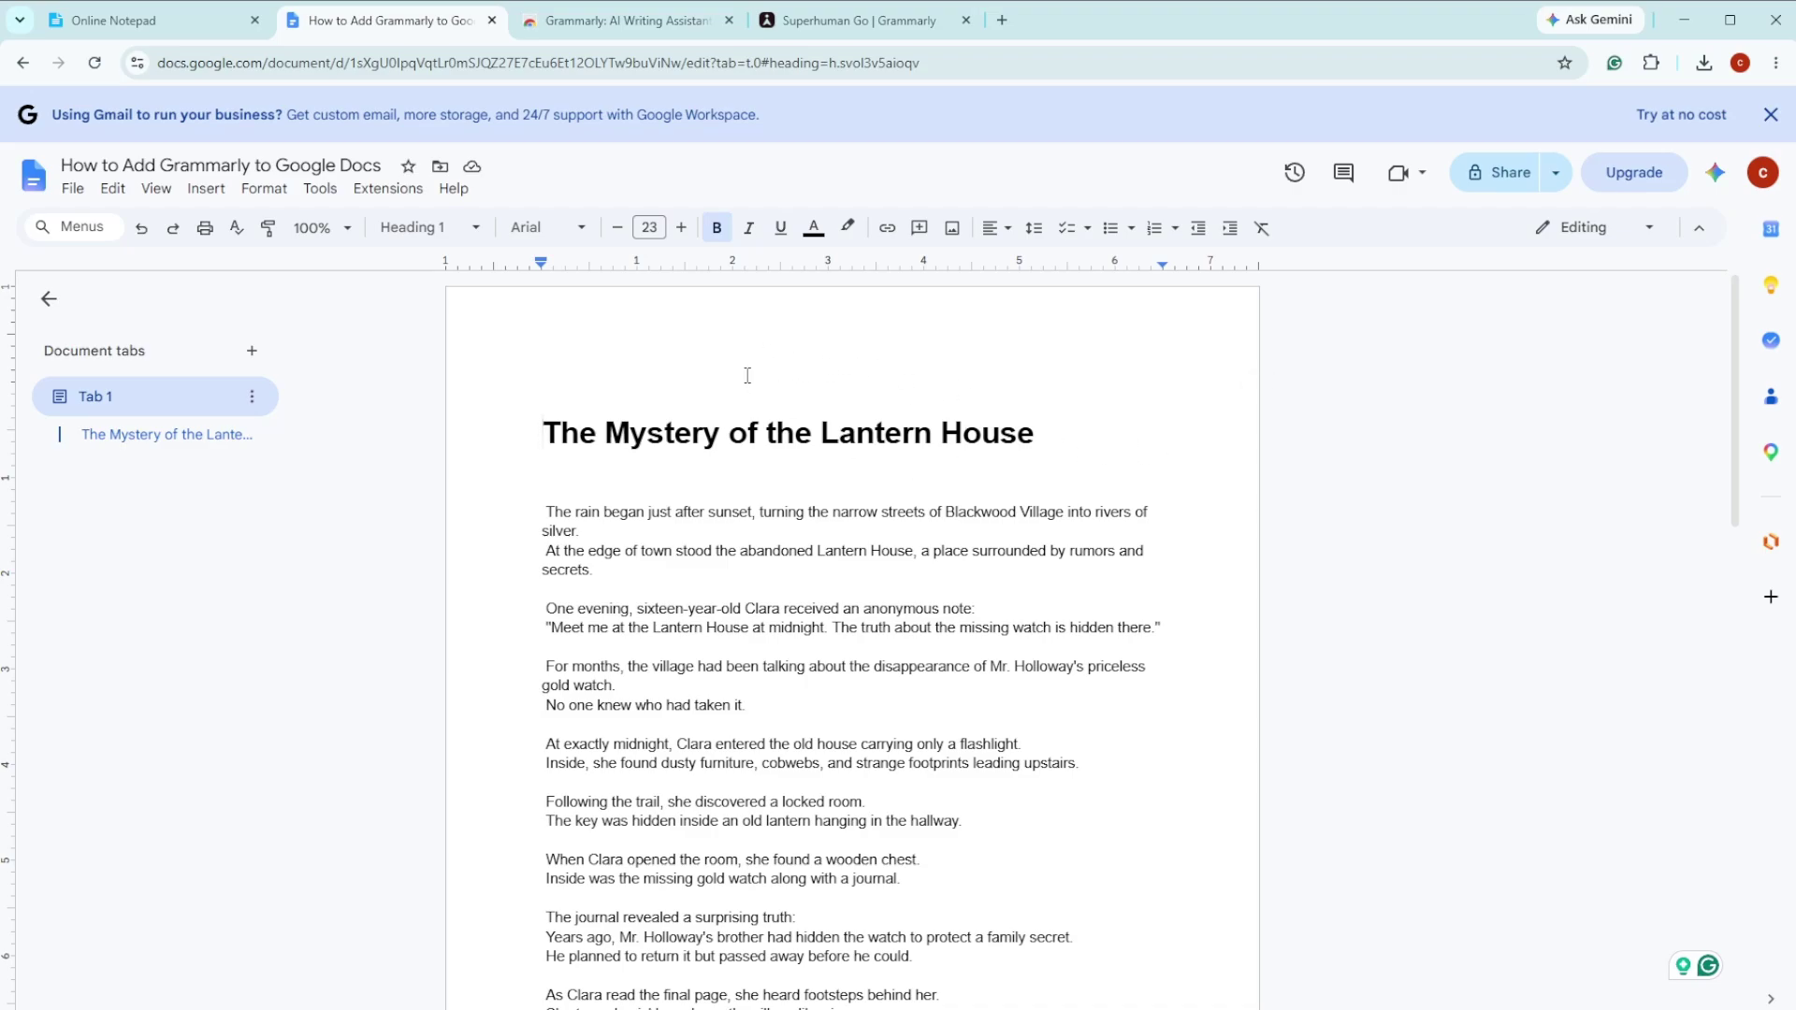
{"action": "scroll", "coordinate": [618, 418], "scroll_direction": "down", "scroll_amount": 5}
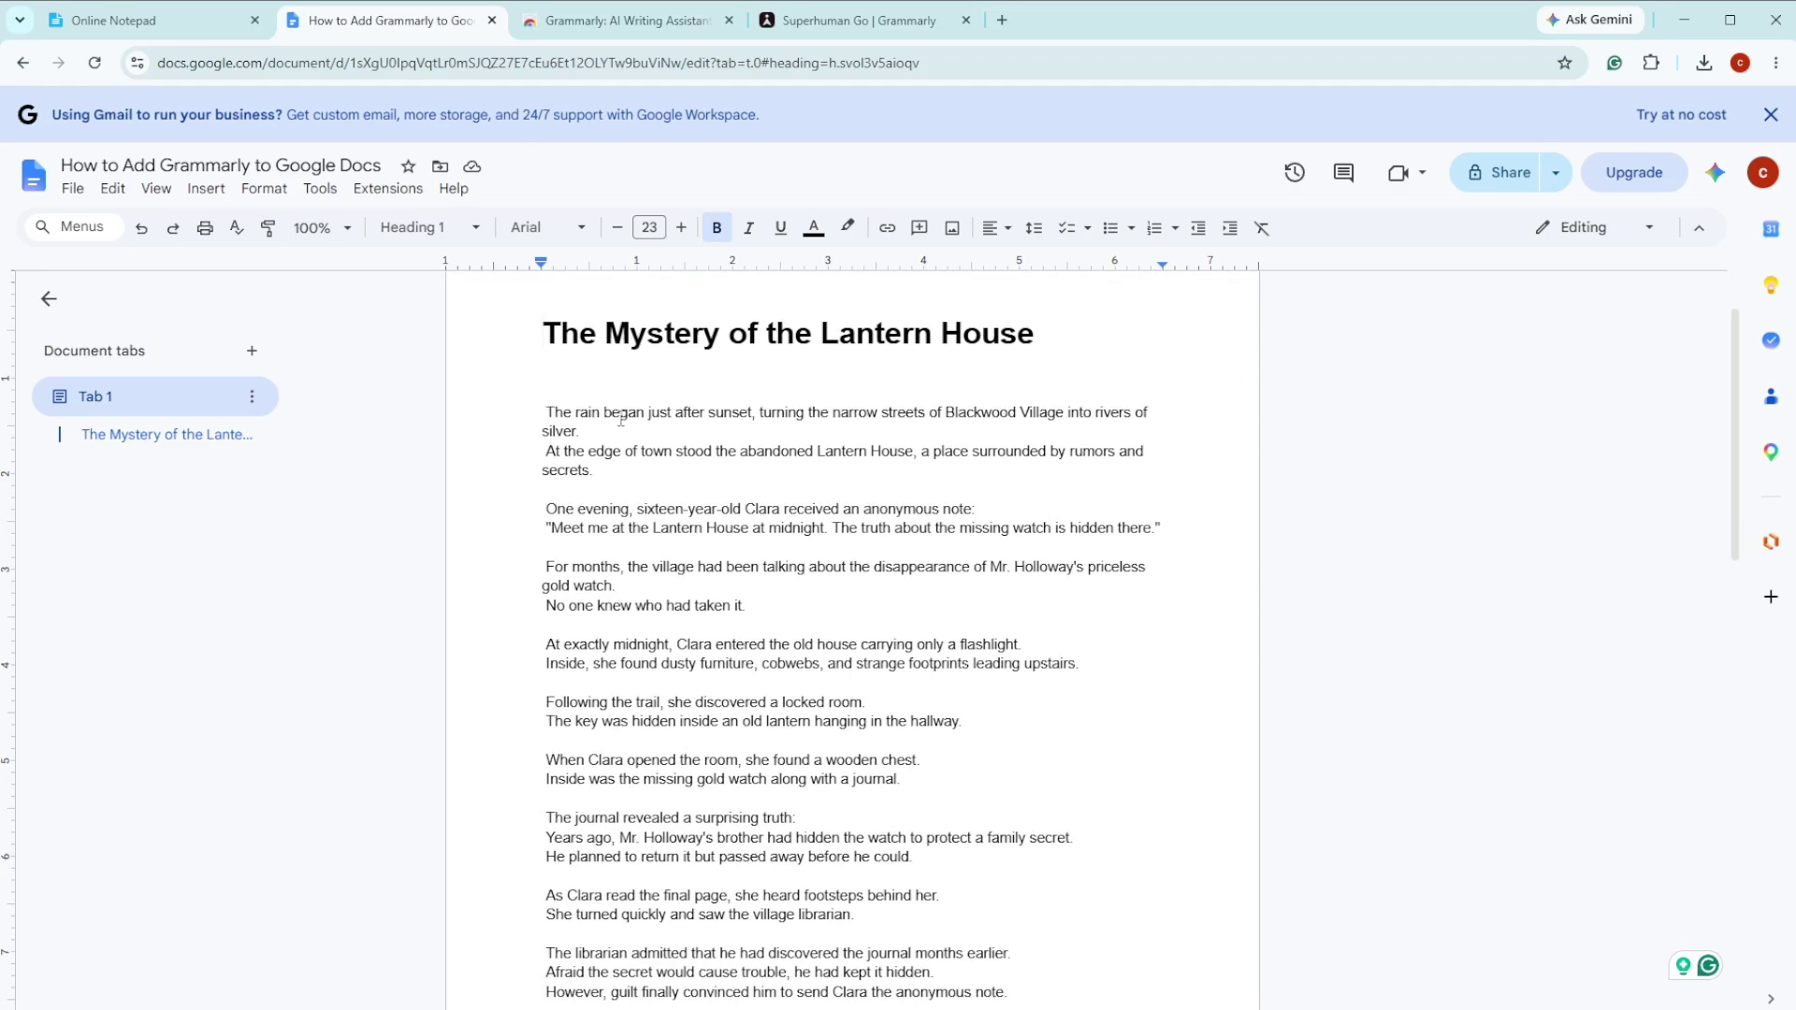
{"action": "scroll", "coordinate": [682, 441], "scroll_direction": "up", "scroll_amount": 3}
{"action": "scroll", "coordinate": [682, 442], "scroll_direction": "up", "scroll_amount": 1}
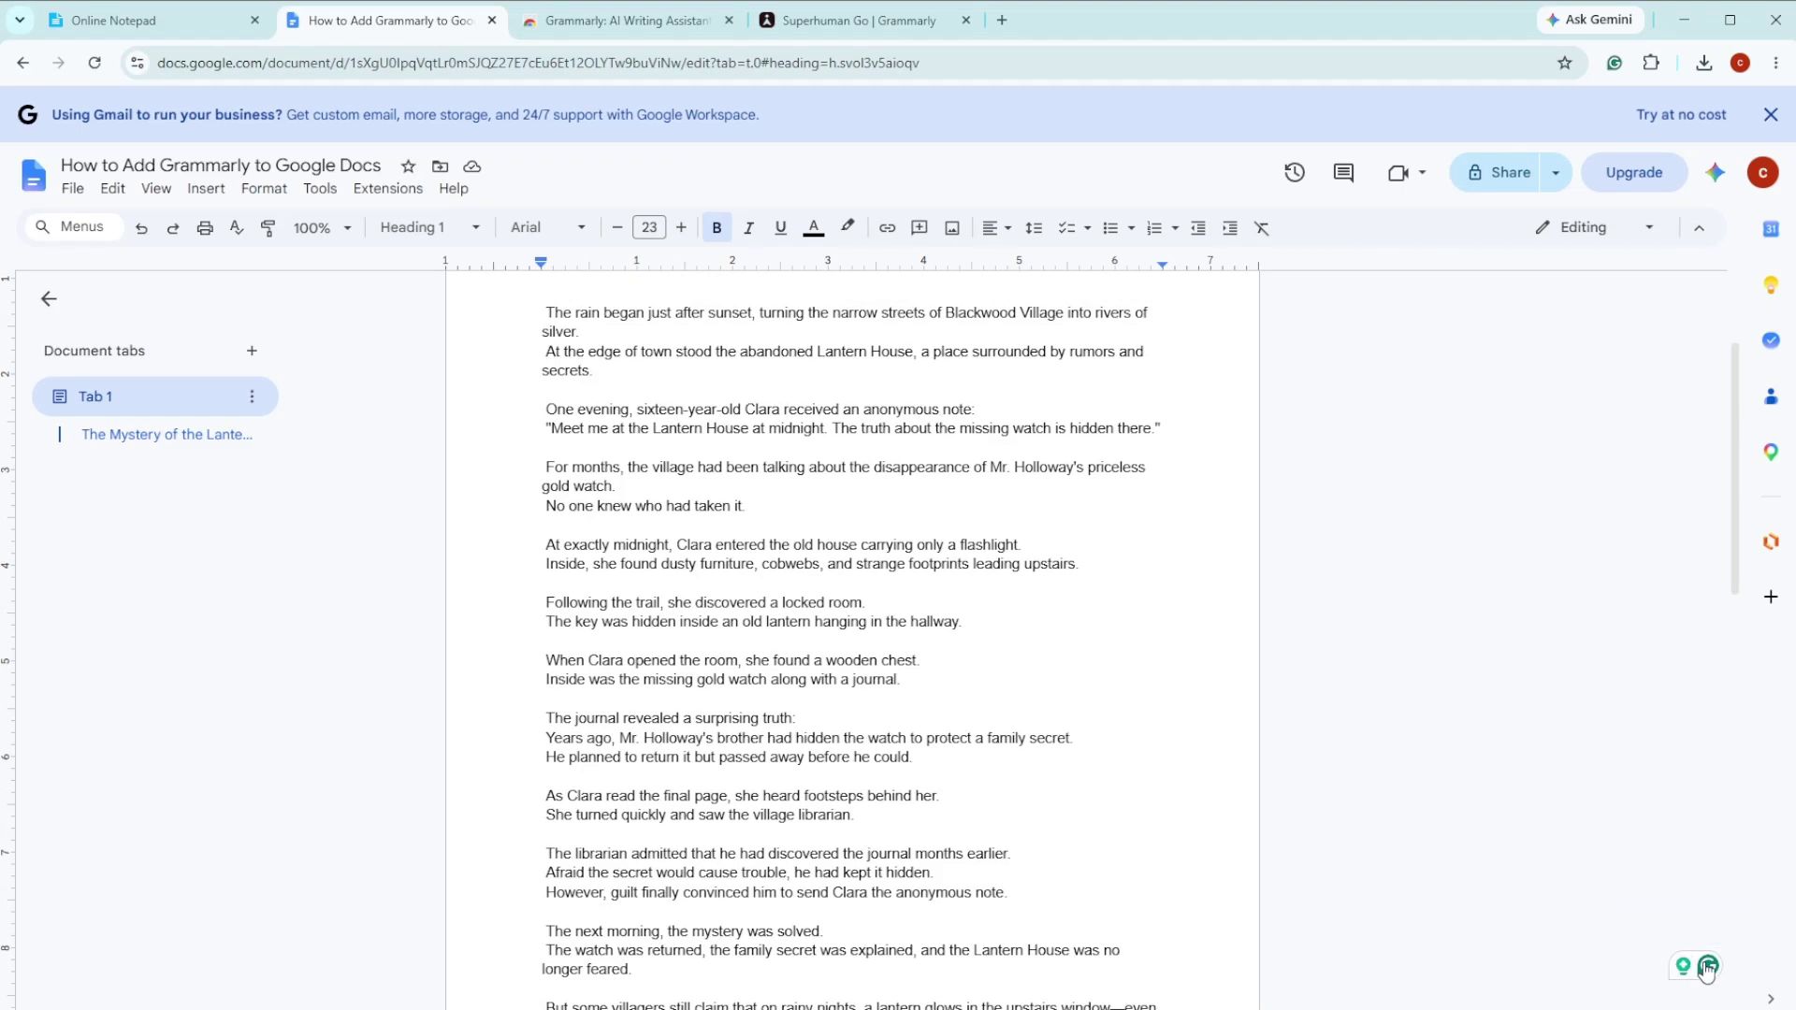
{"action": "left_click", "coordinate": [95, 63]}
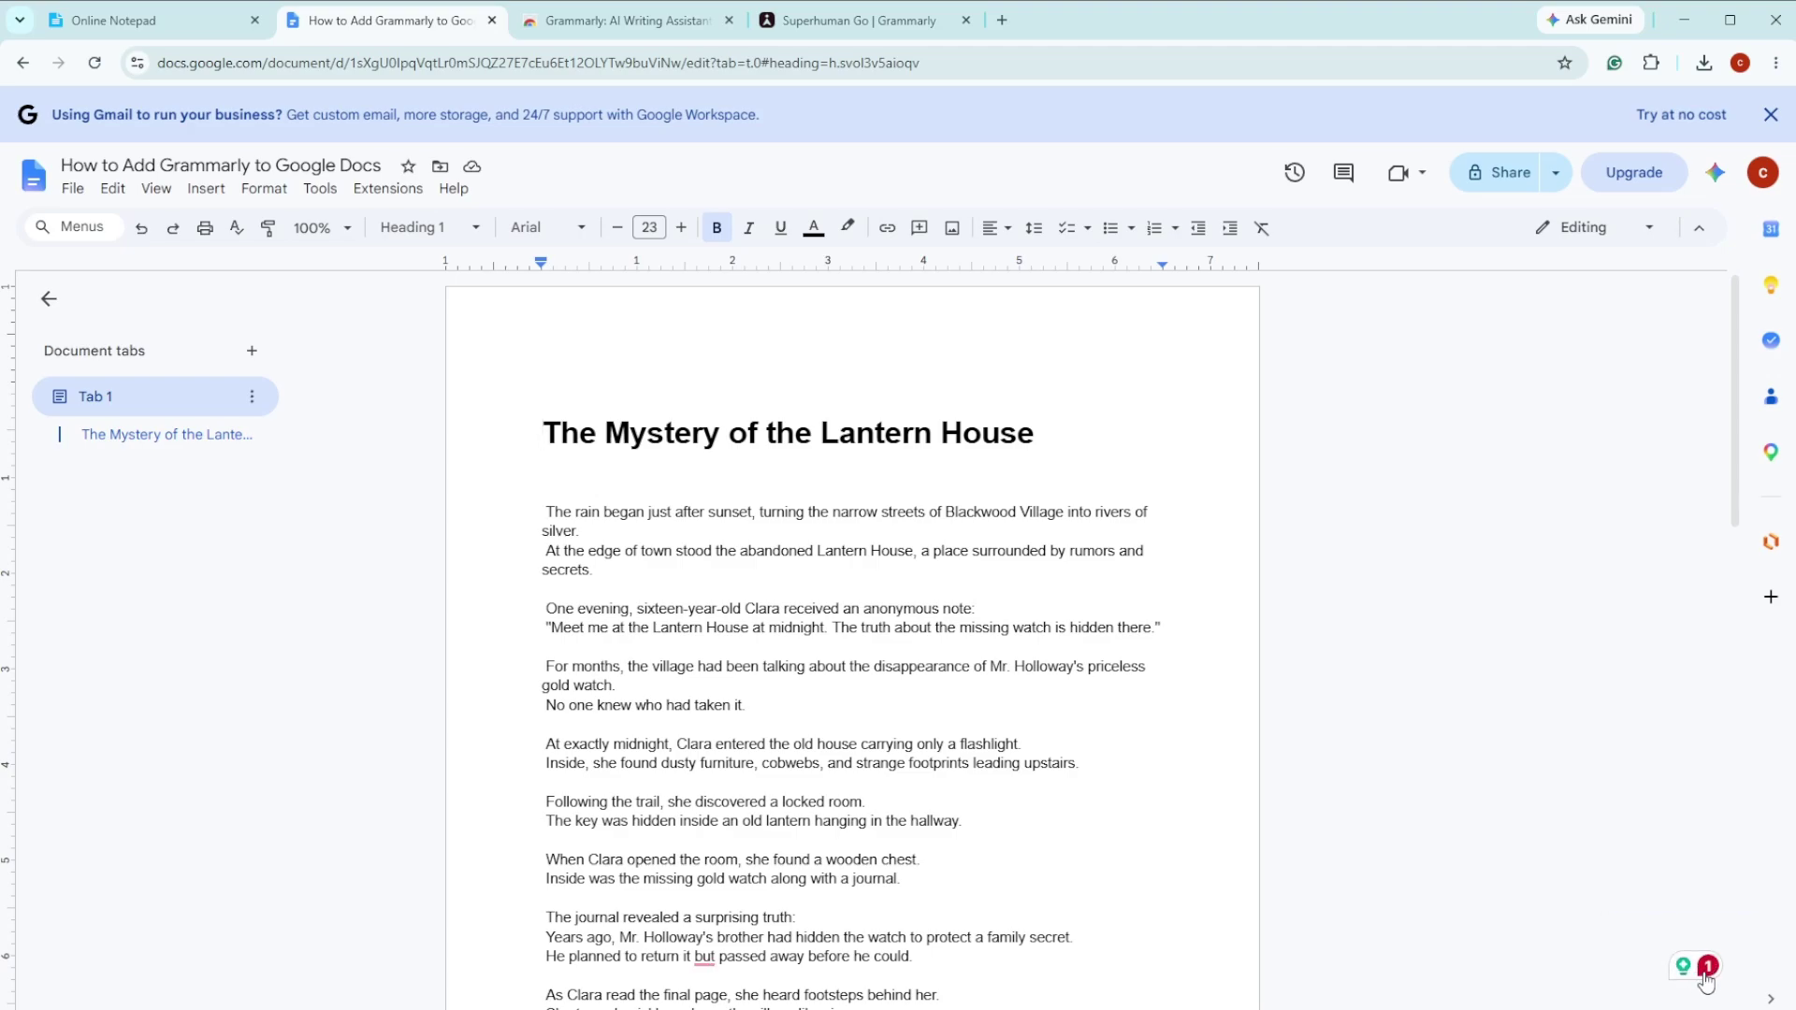
Open Grammarly's generative AI assistant in the document to view its writing ideas, and close it again.
{"action": "mouse_move", "coordinate": [1683, 975]}
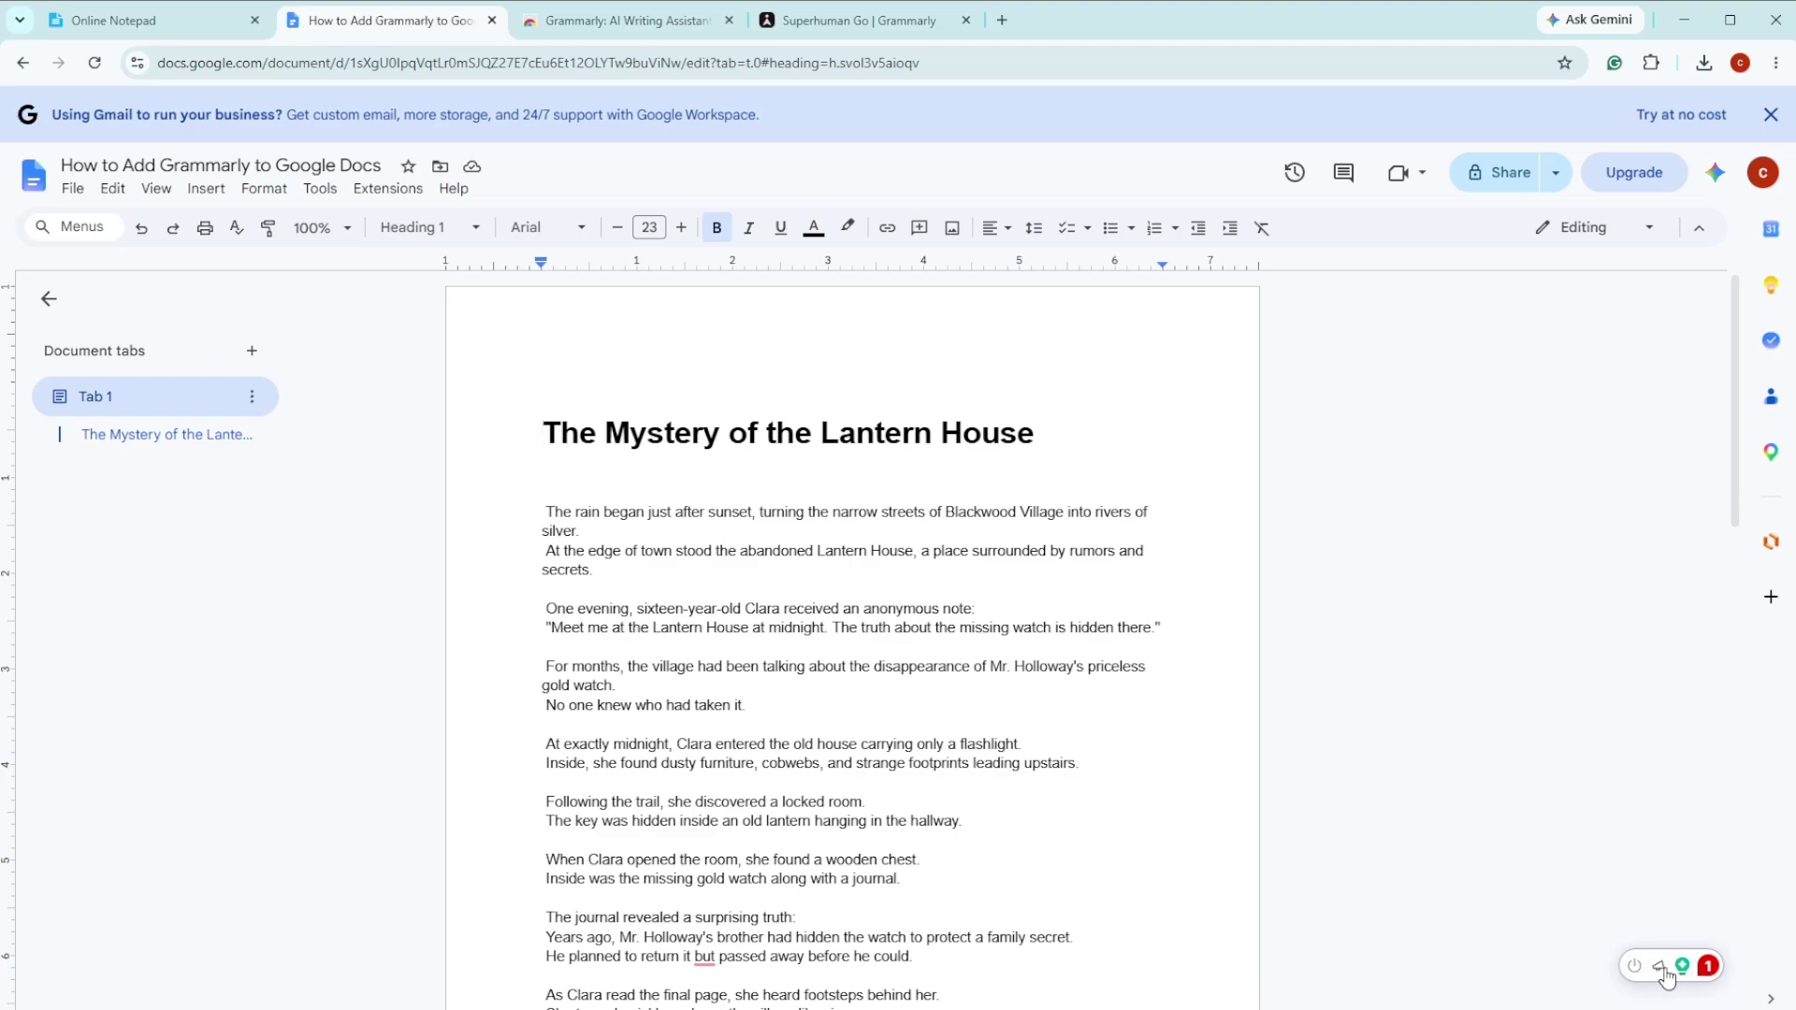
{"action": "left_click", "coordinate": [1681, 967]}
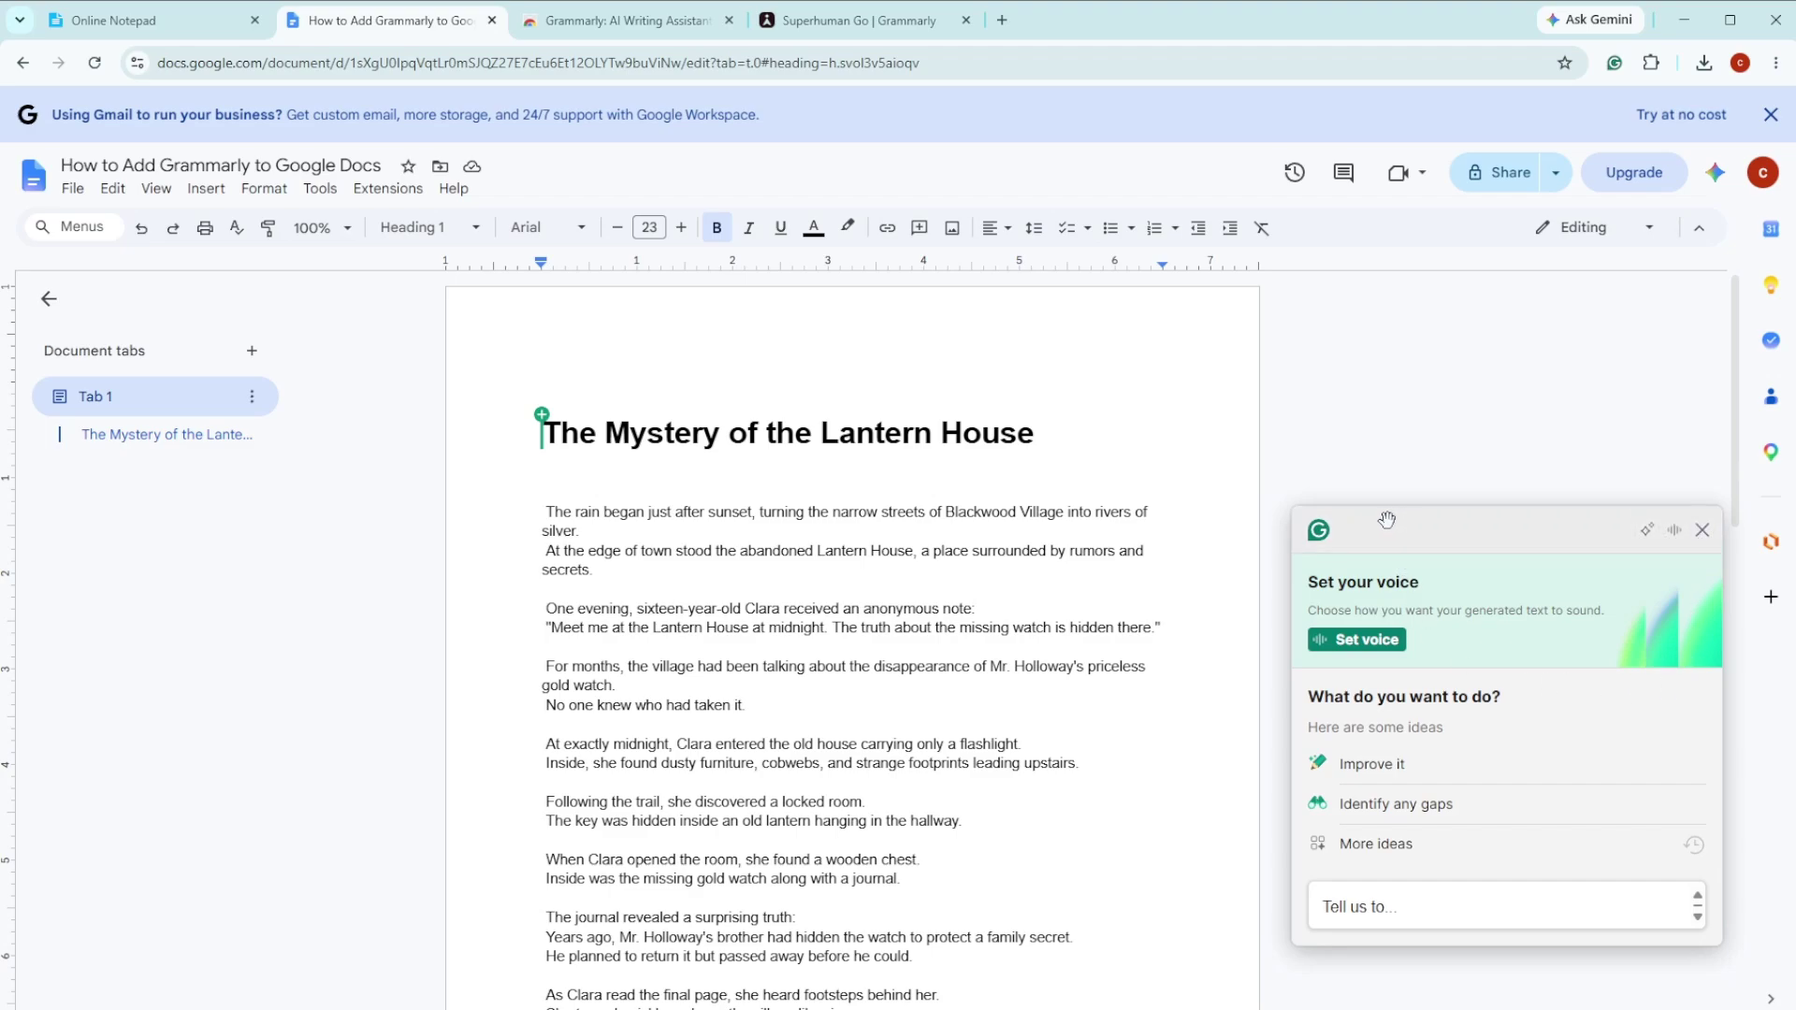
{"action": "key", "text": "End"}
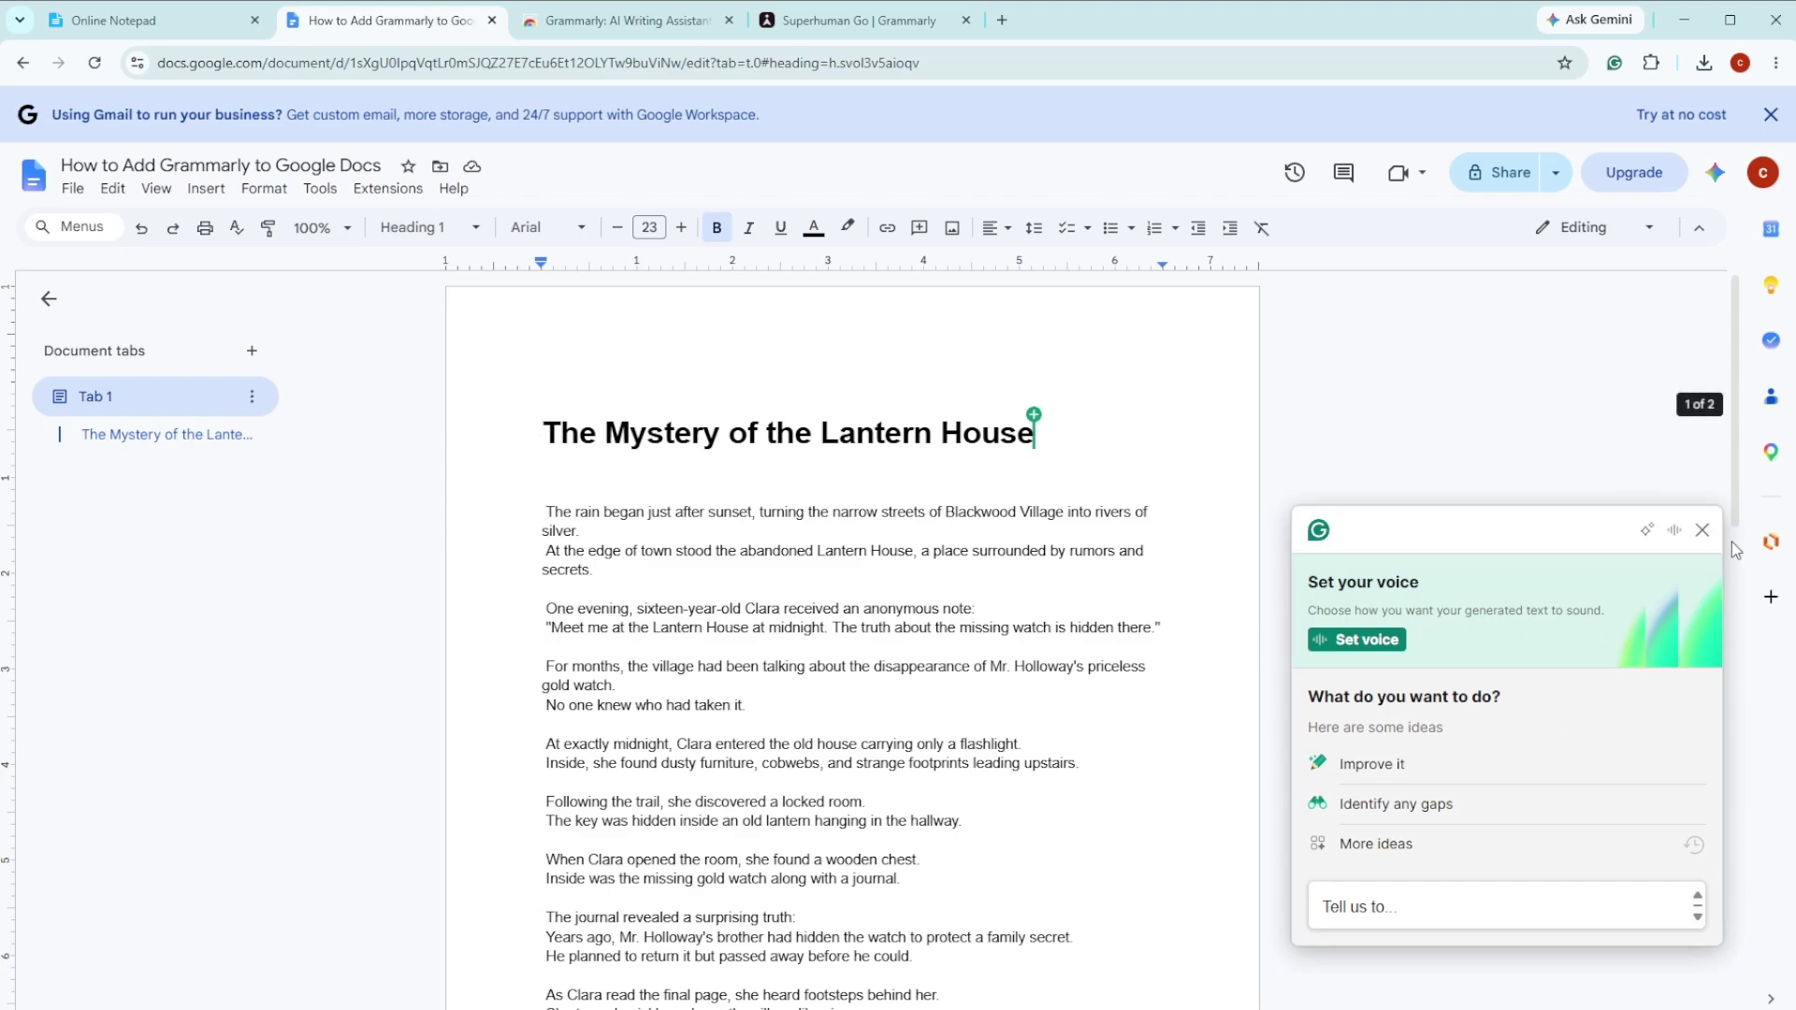
{"action": "left_click", "coordinate": [1702, 530]}
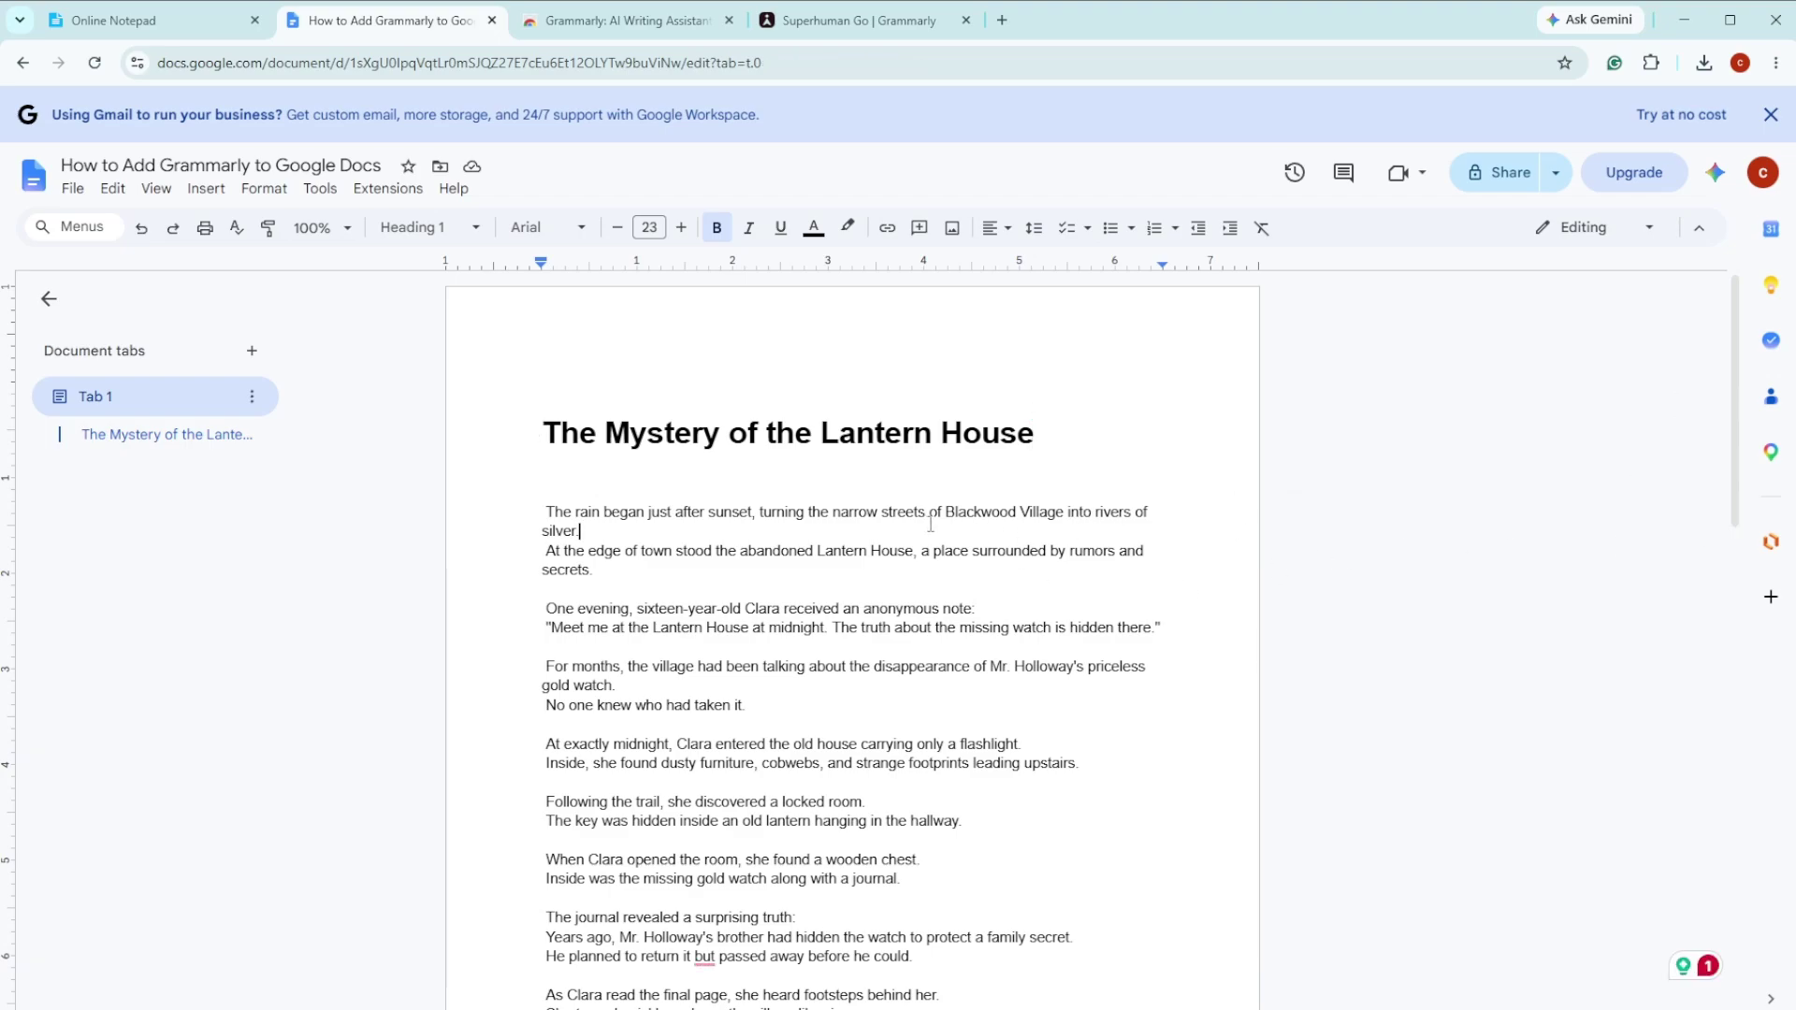
Select the story's opening paragraphs below the title and open Grammarly's suggestion review for the document.
{"action": "left_click", "coordinate": [1116, 523]}
{"action": "left_click", "coordinate": [545, 477]}
{"action": "left_click", "coordinate": [1274, 695], "text": "shift"}
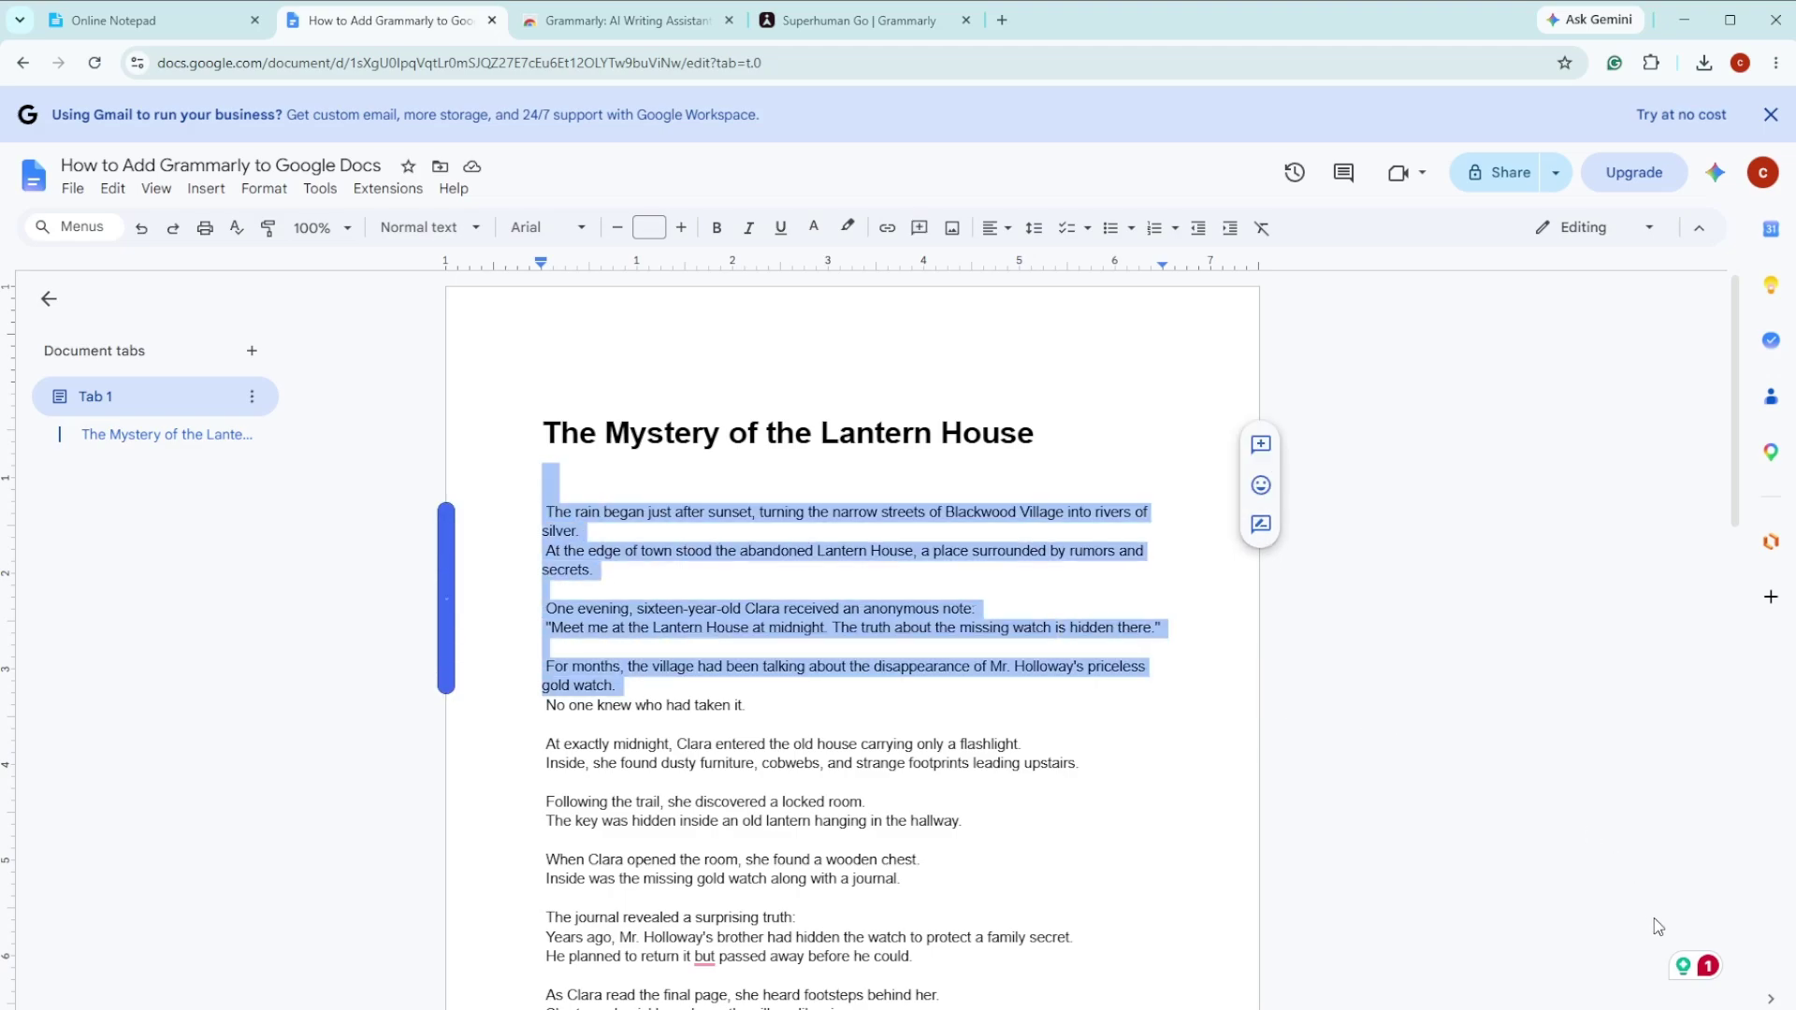
{"action": "left_click", "coordinate": [1705, 973]}
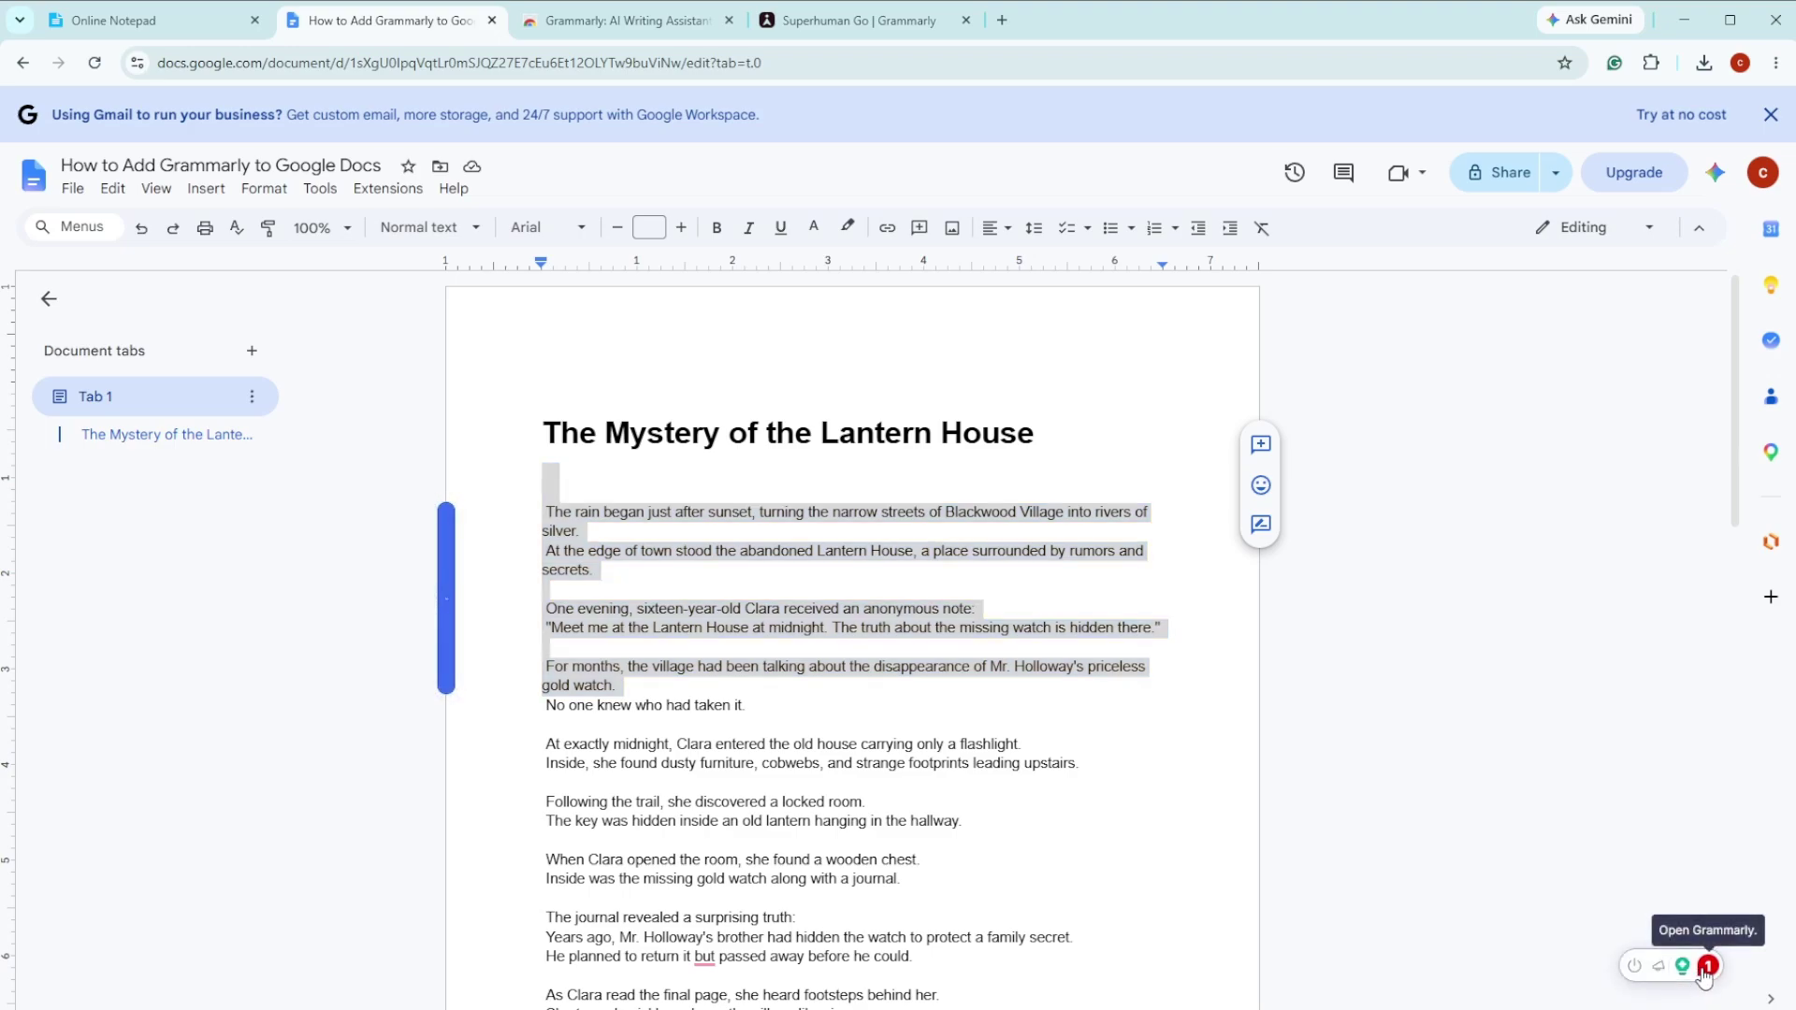
{"action": "left_click", "coordinate": [1712, 978]}
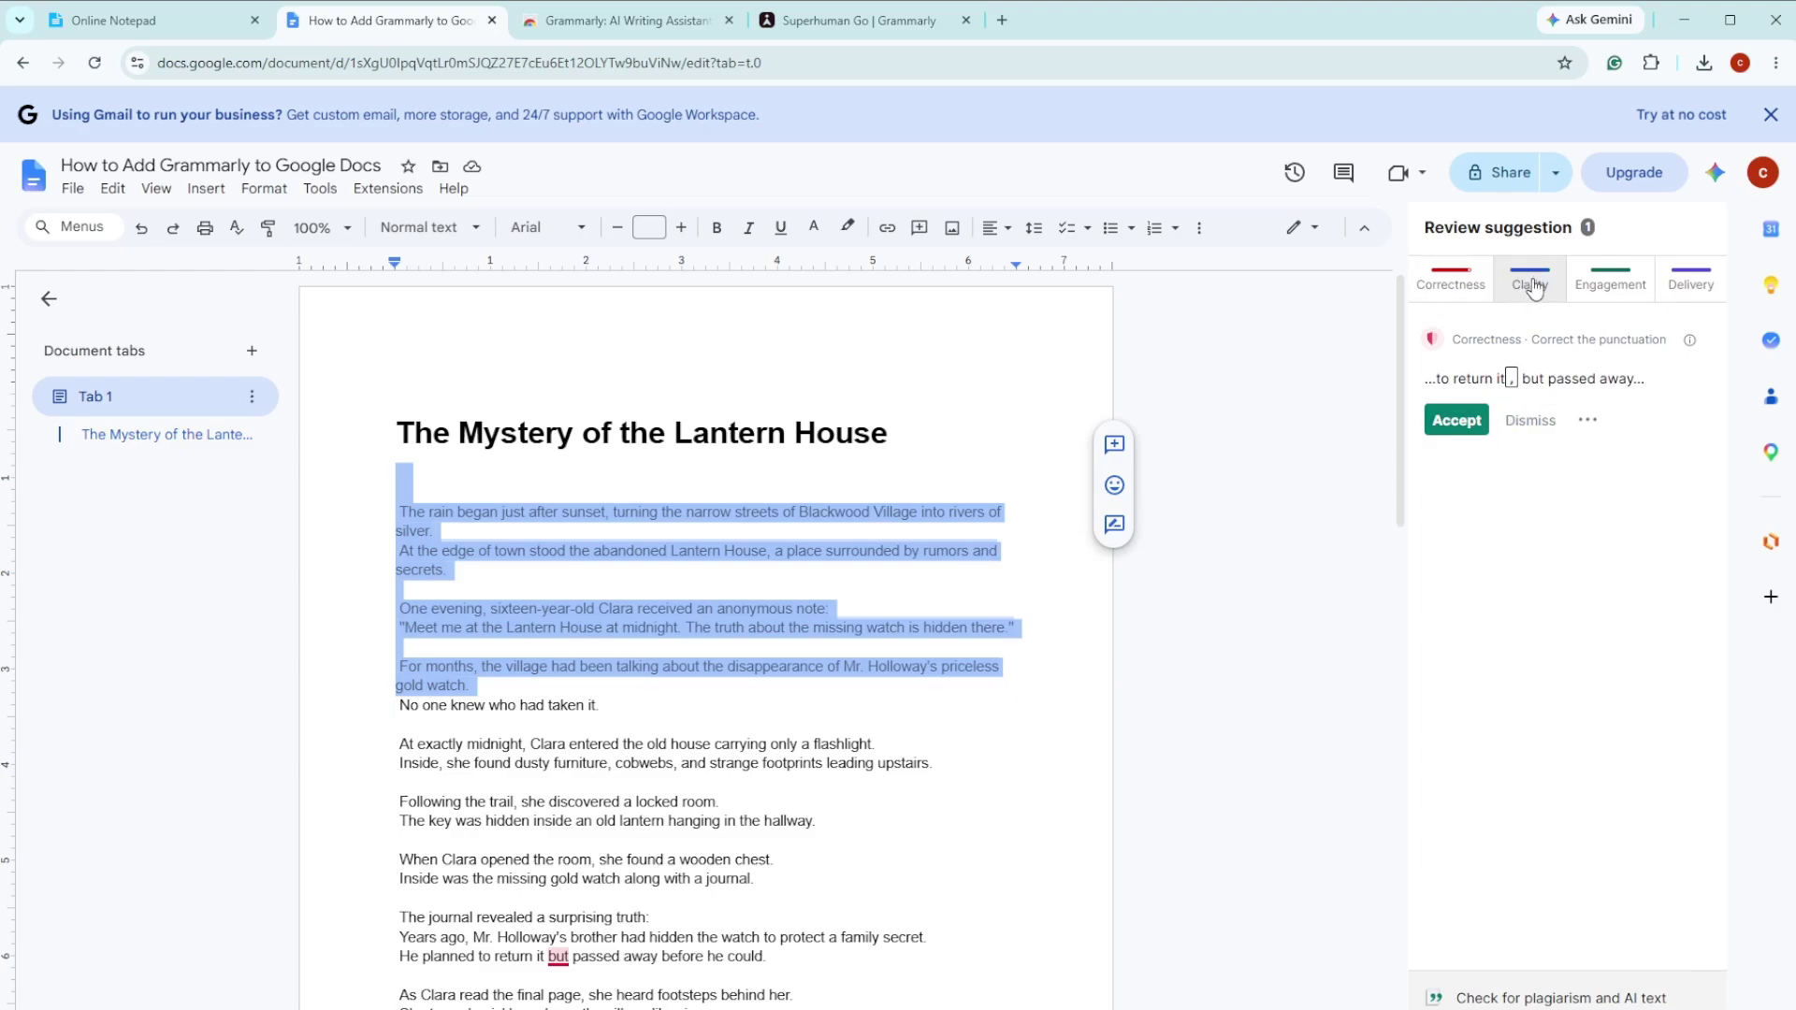
Check Grammarly's Engagement, Clarity, Delivery and Correctness suggestions, and accept the comma correction in "to return it, but passed away".
{"action": "left_click", "coordinate": [1610, 284]}
{"action": "left_click", "coordinate": [1548, 290]}
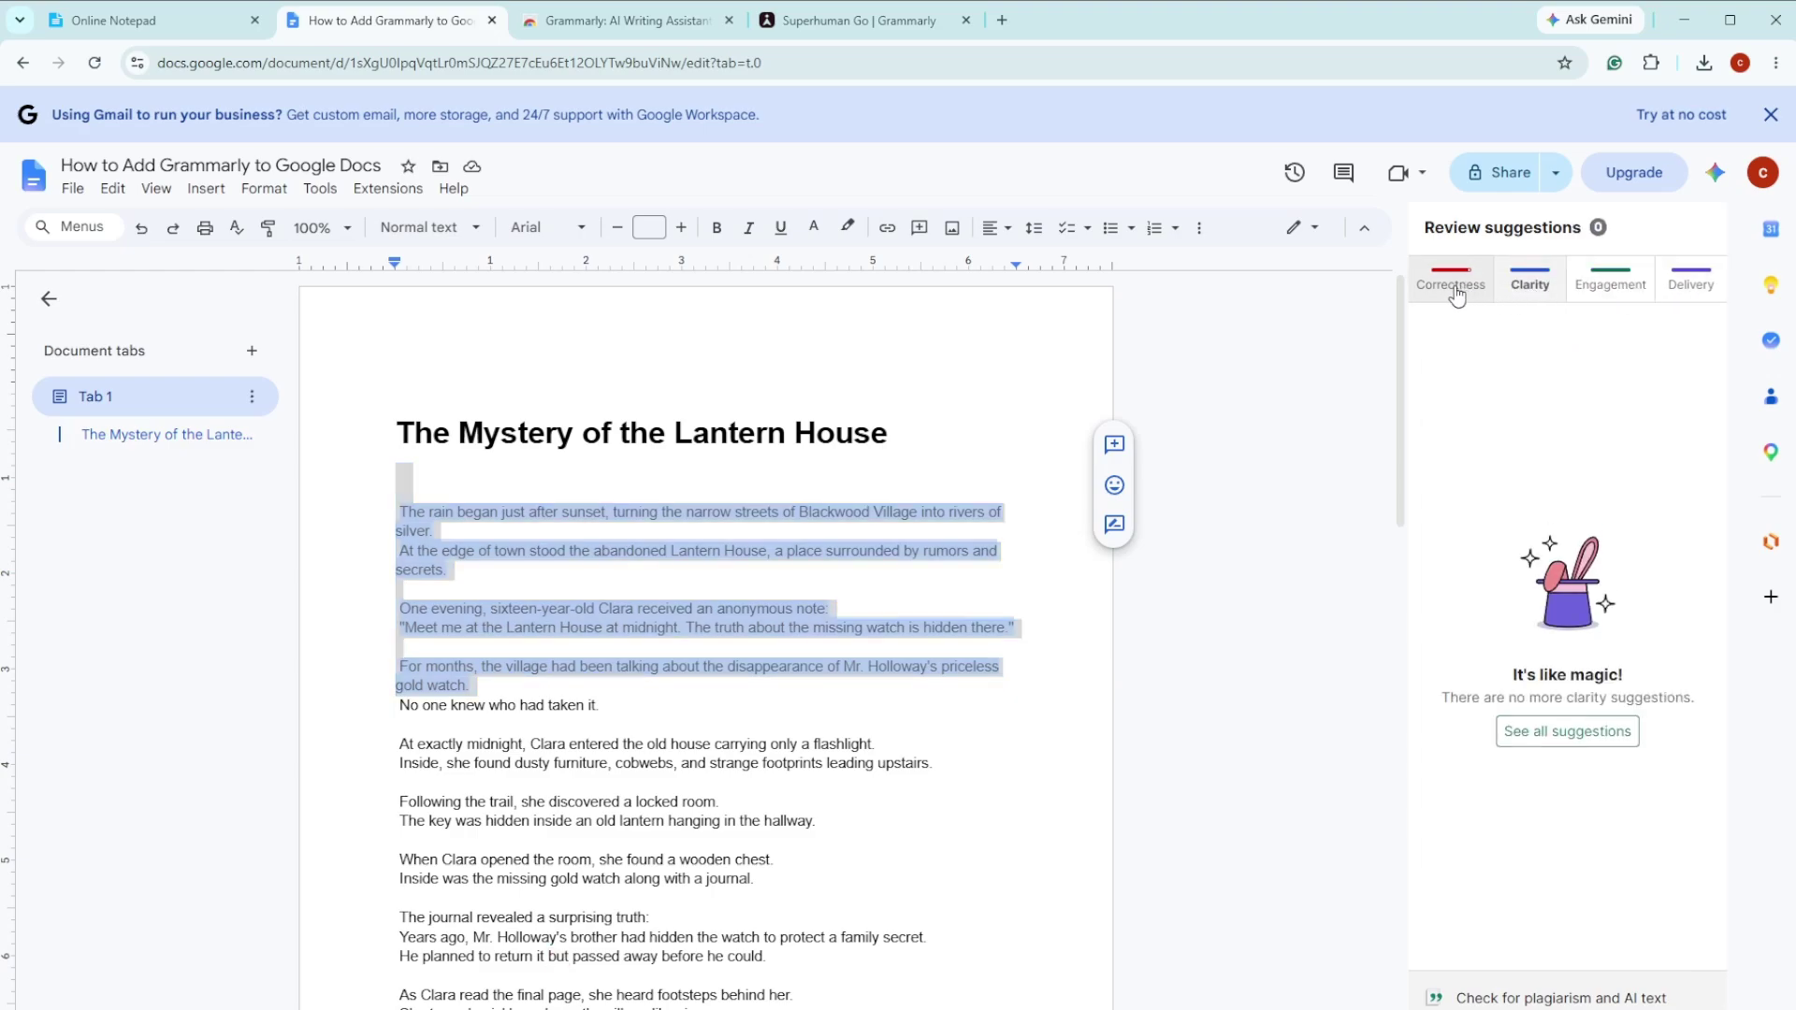
{"action": "left_click", "coordinate": [1453, 287]}
{"action": "left_click", "coordinate": [1689, 287]}
{"action": "left_click", "coordinate": [1486, 294]}
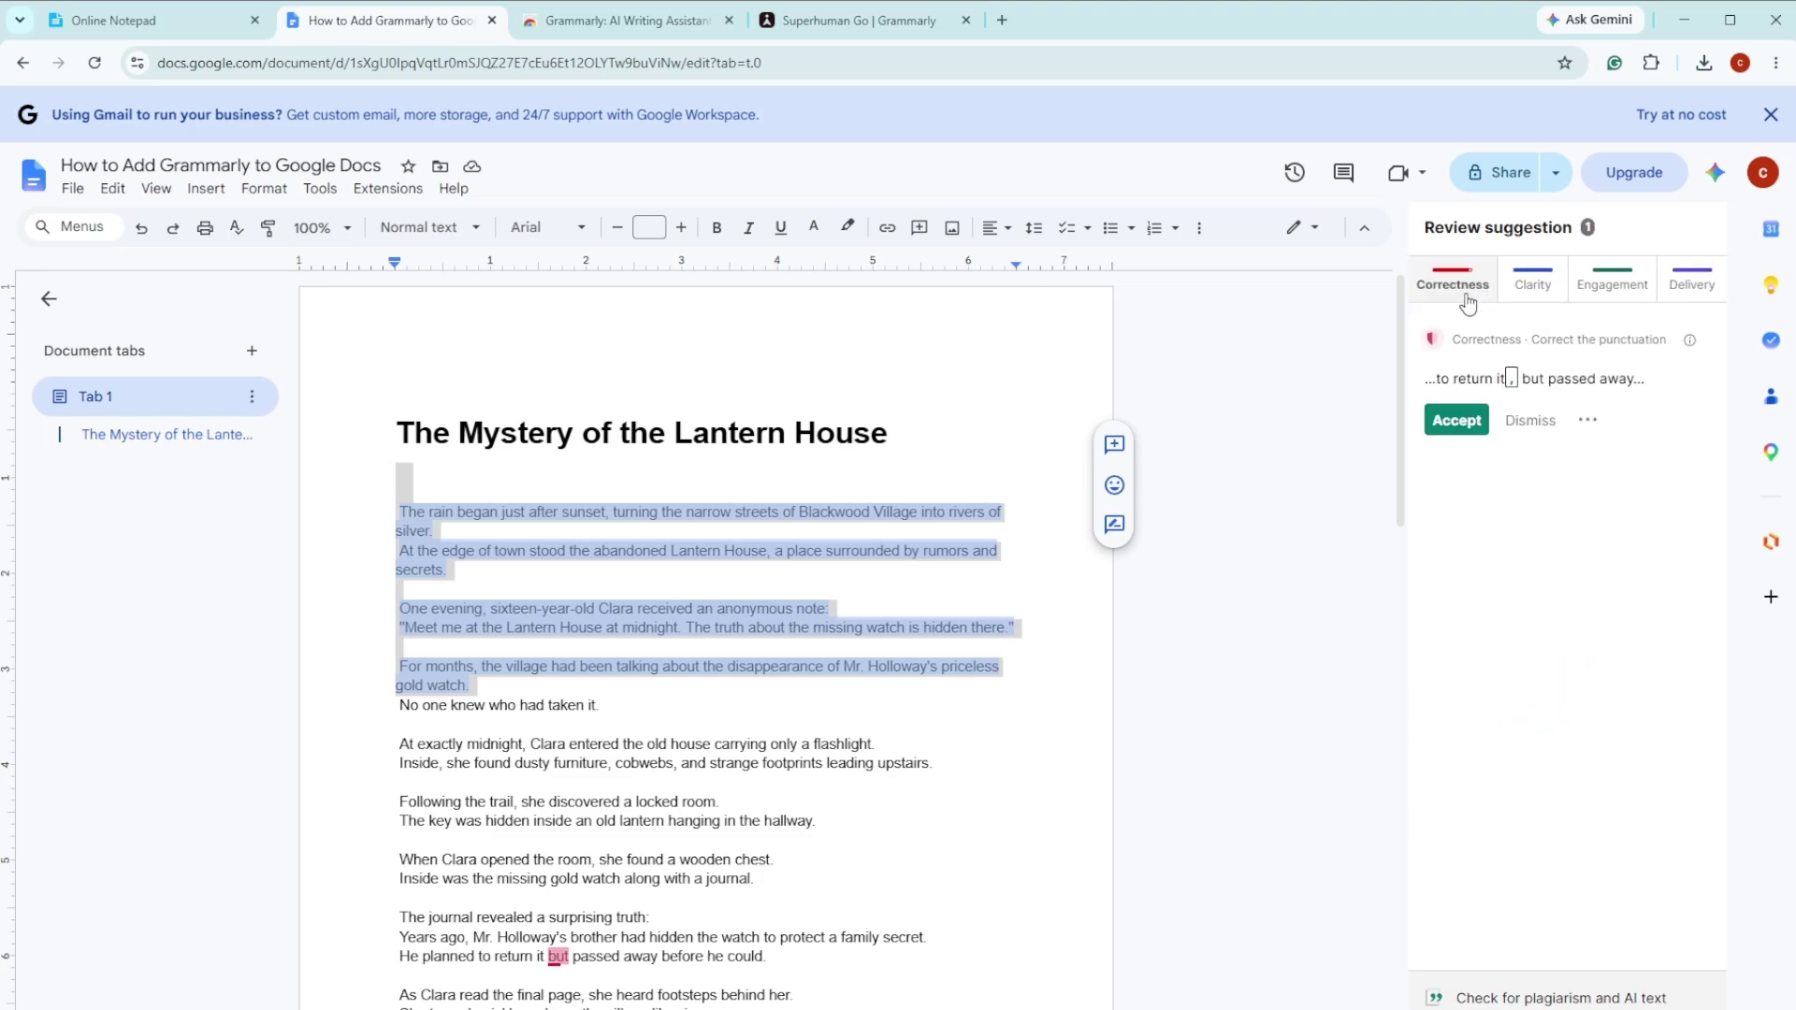
{"action": "left_click", "coordinate": [1476, 424]}
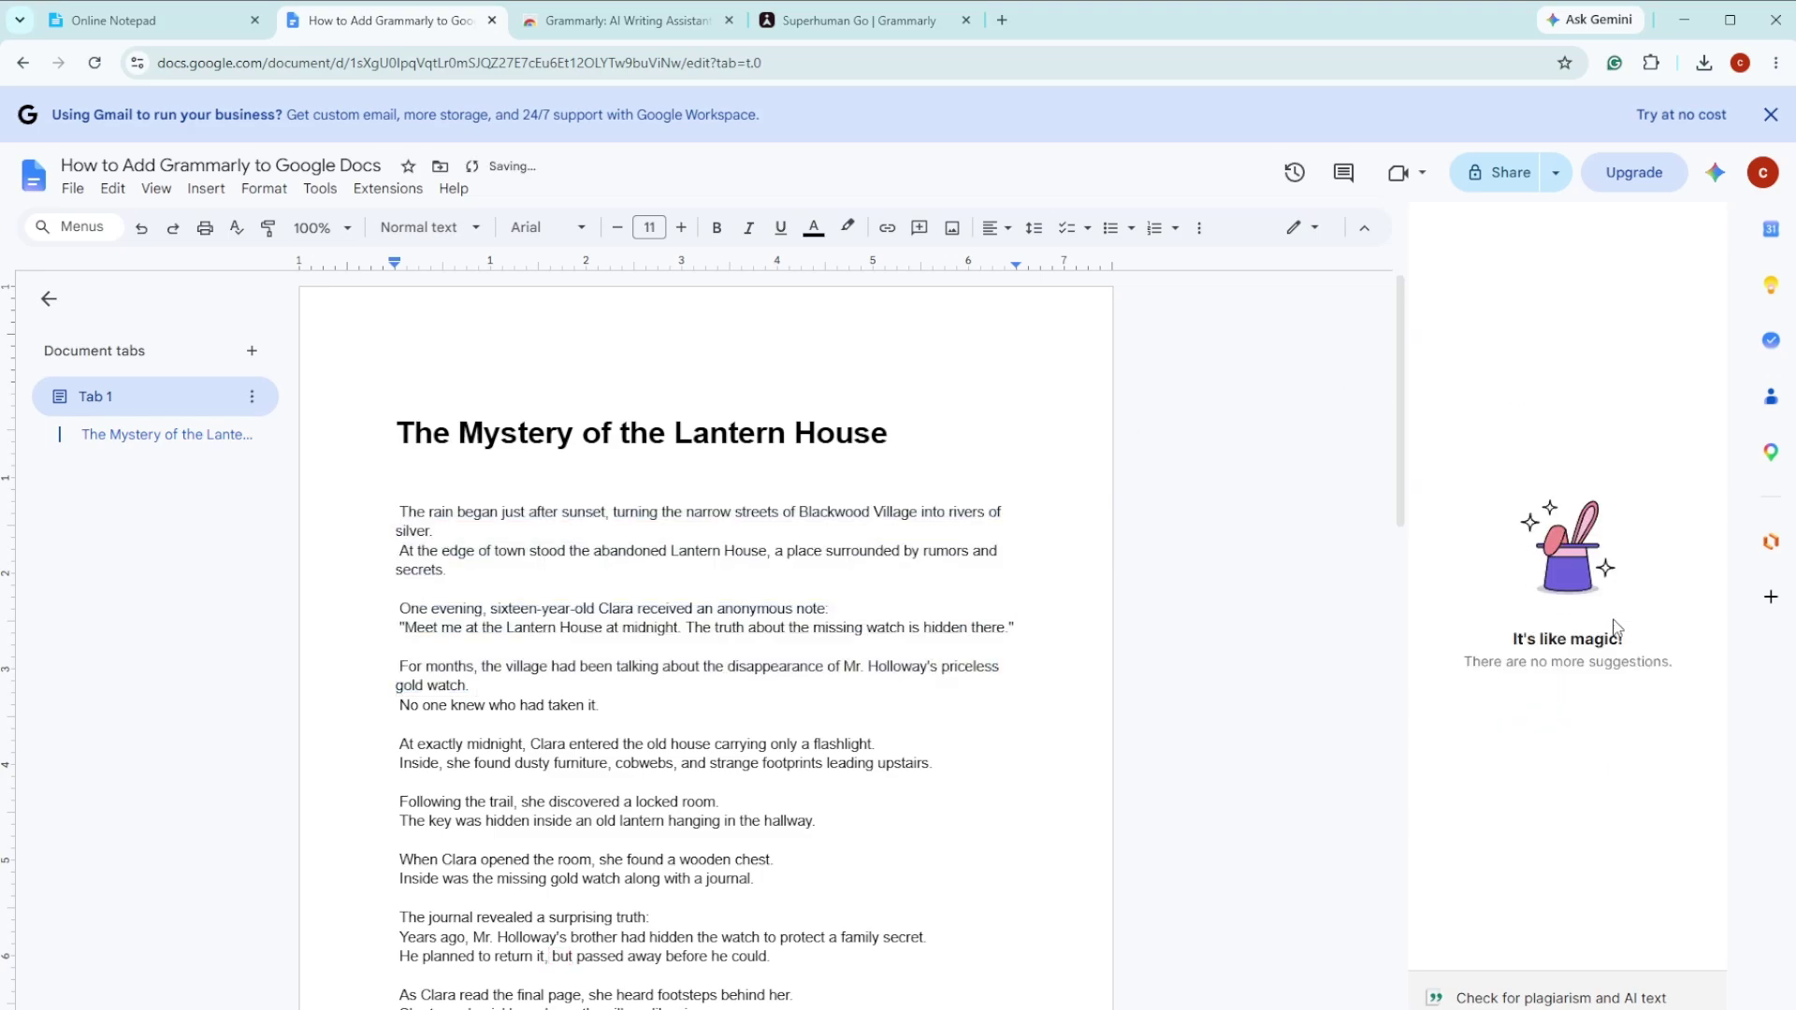
Select the passage from "For months" to "locked room" and open Grammarly's plagiarism and AI text check.
{"action": "left_click_drag", "start_coordinate": [458, 666], "coordinate": [1094, 810]}
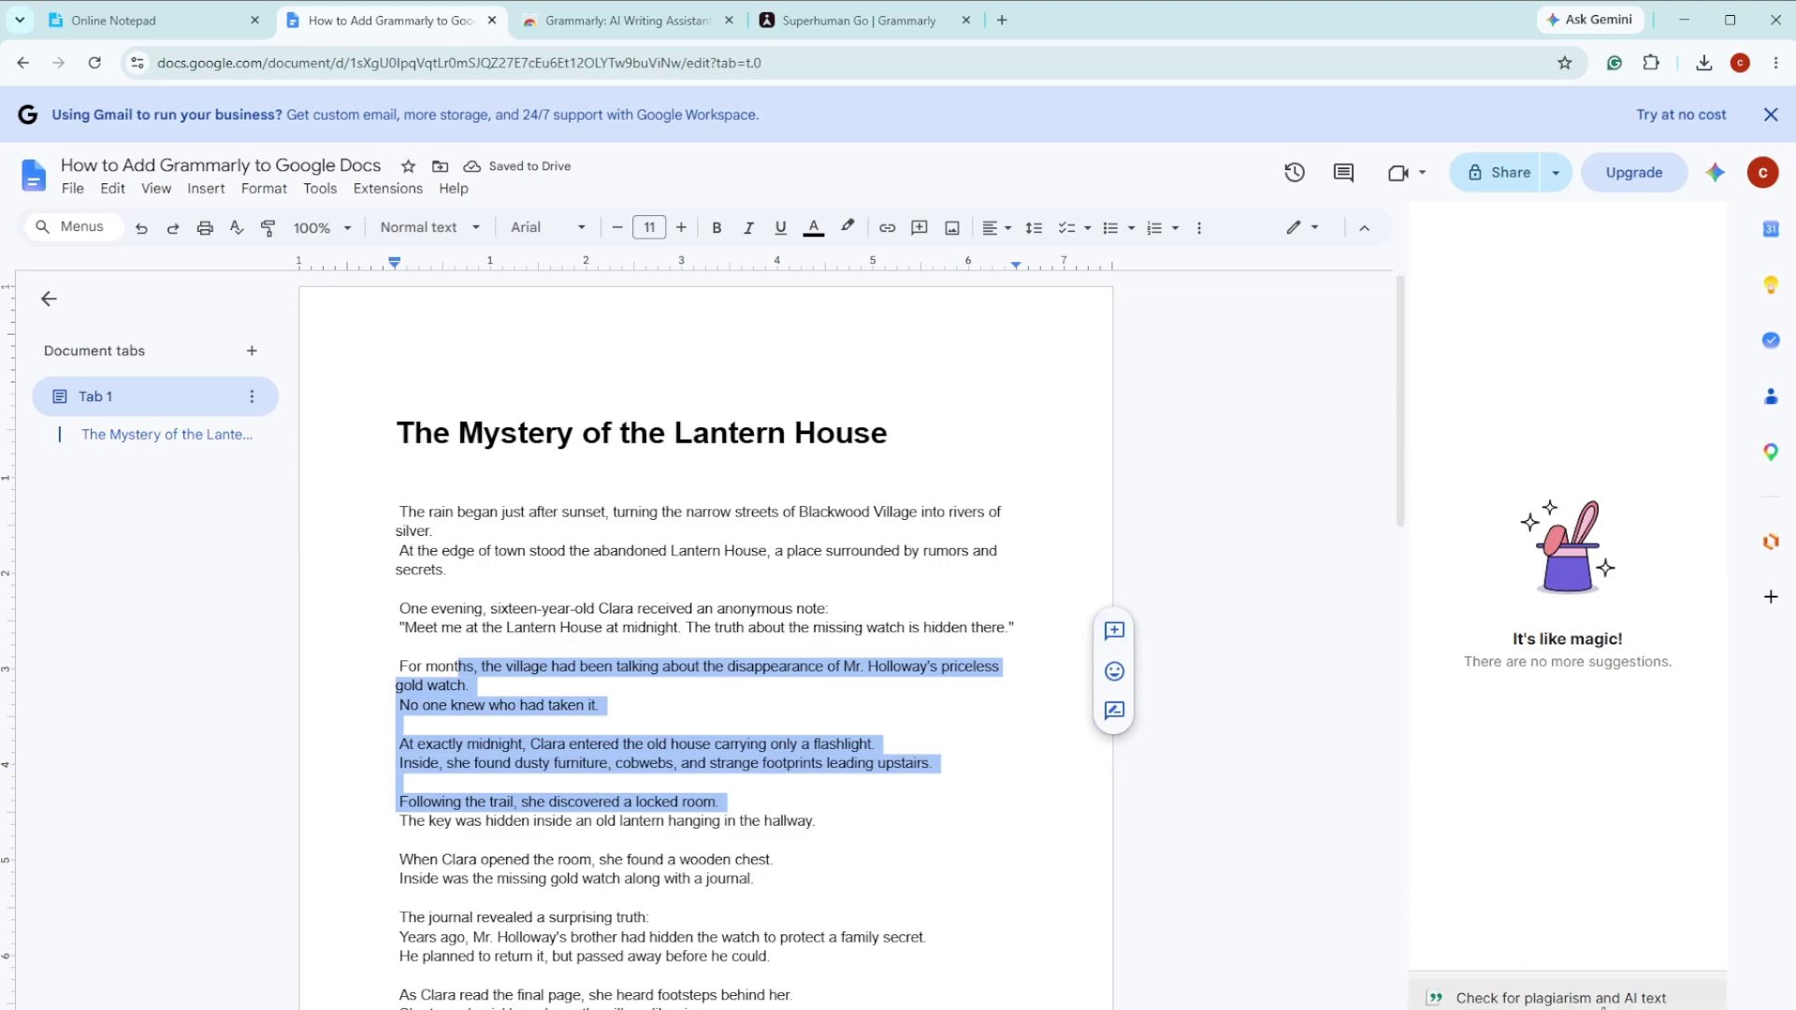
{"action": "left_click", "coordinate": [1580, 999]}
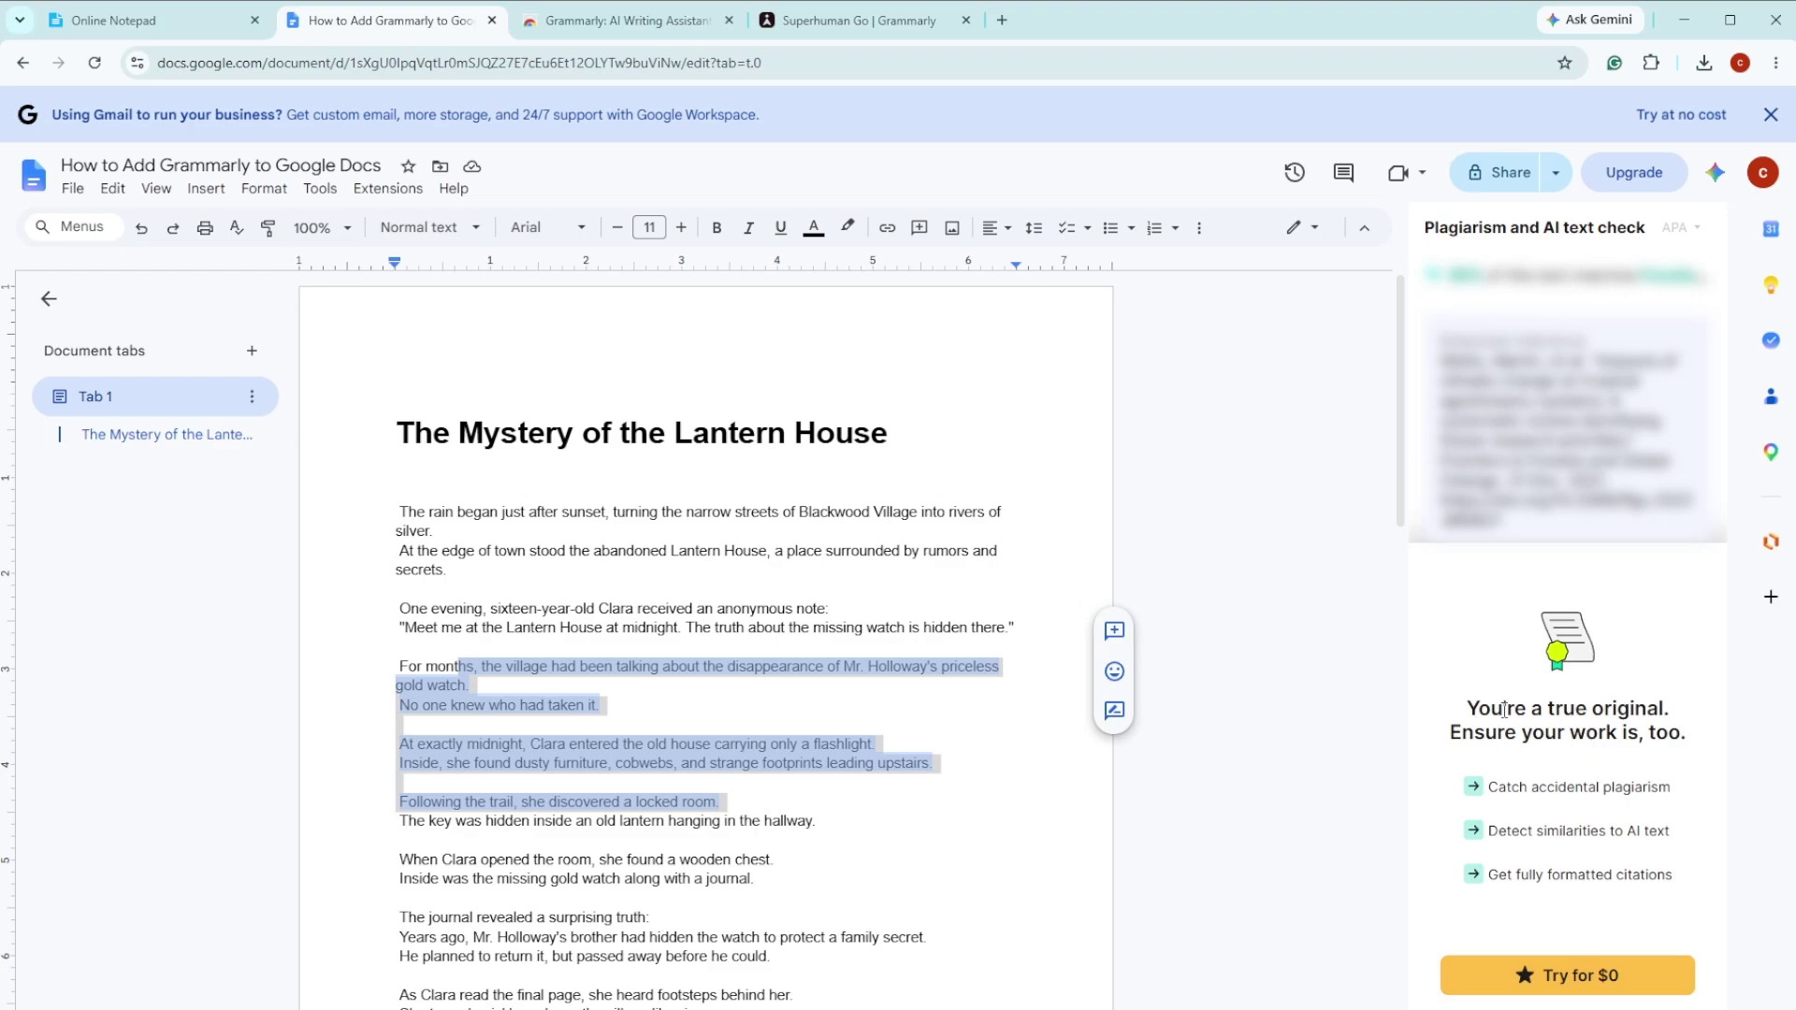
{"action": "left_click_drag", "start_coordinate": [1461, 719], "coordinate": [1693, 769]}
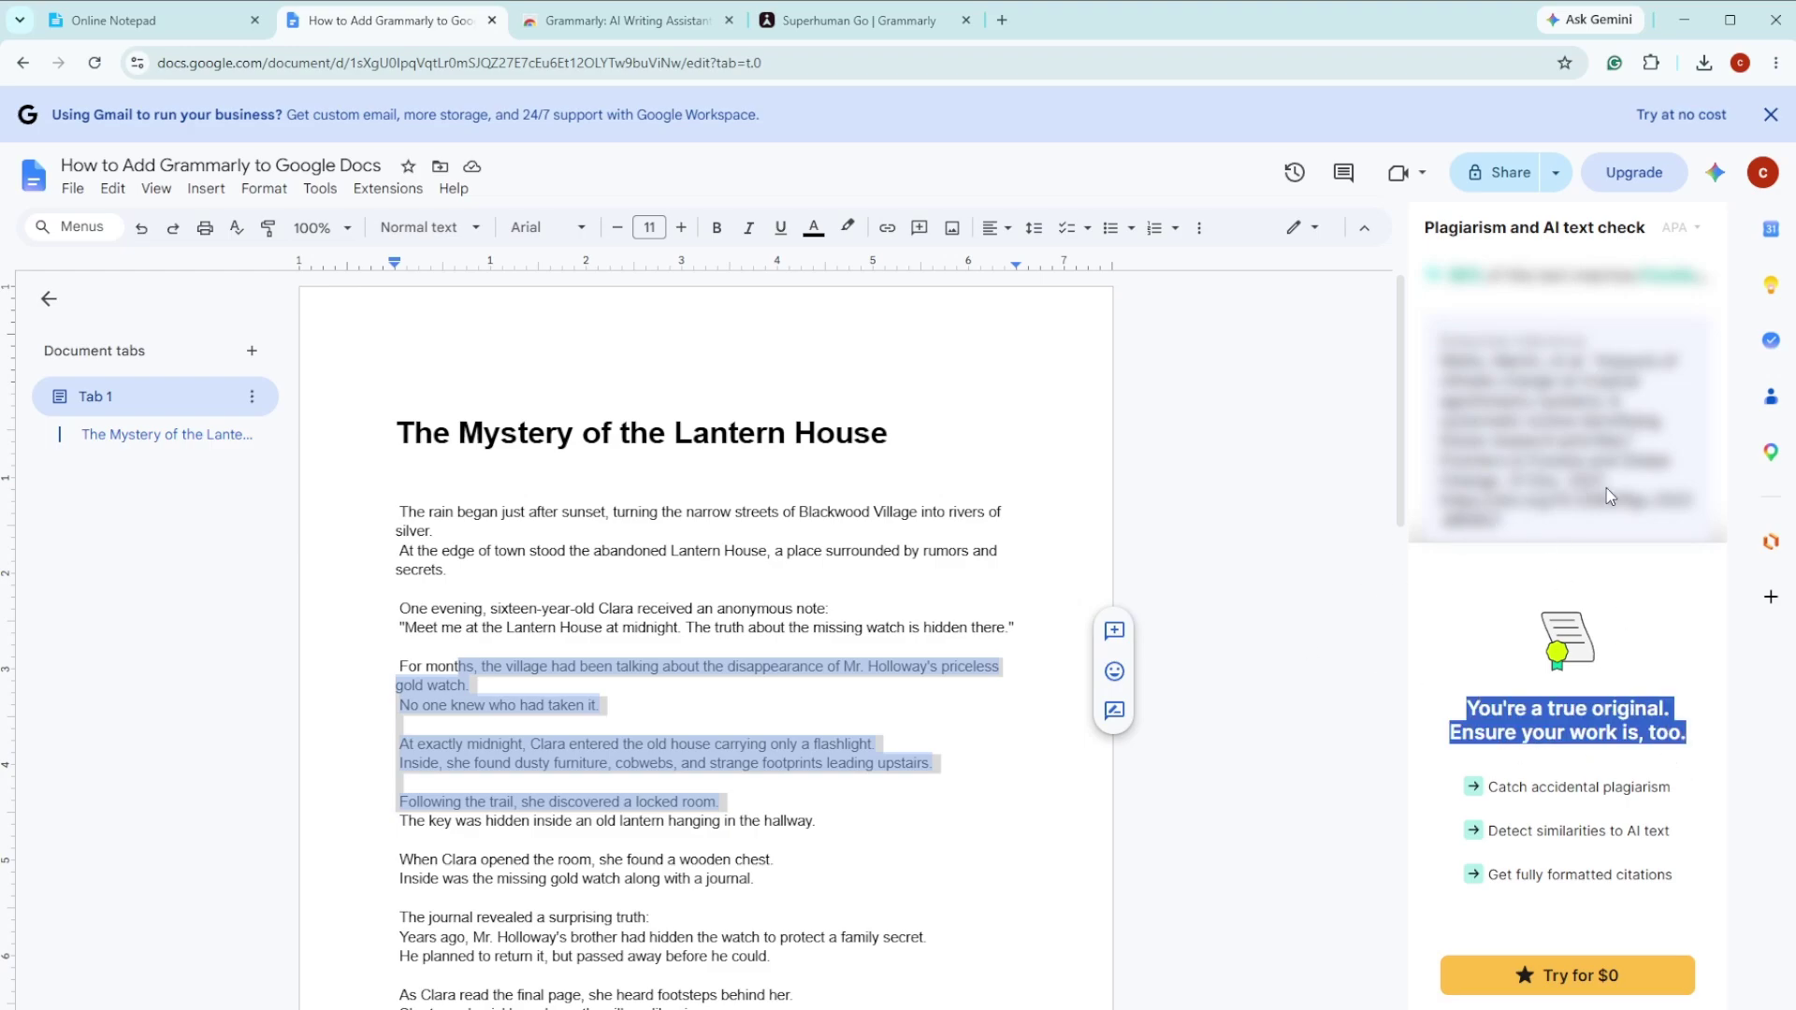